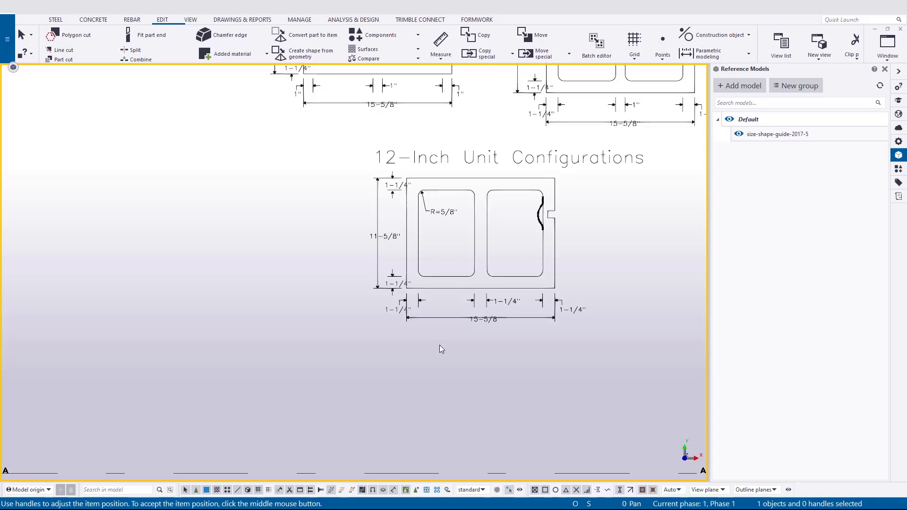
click(452, 276)
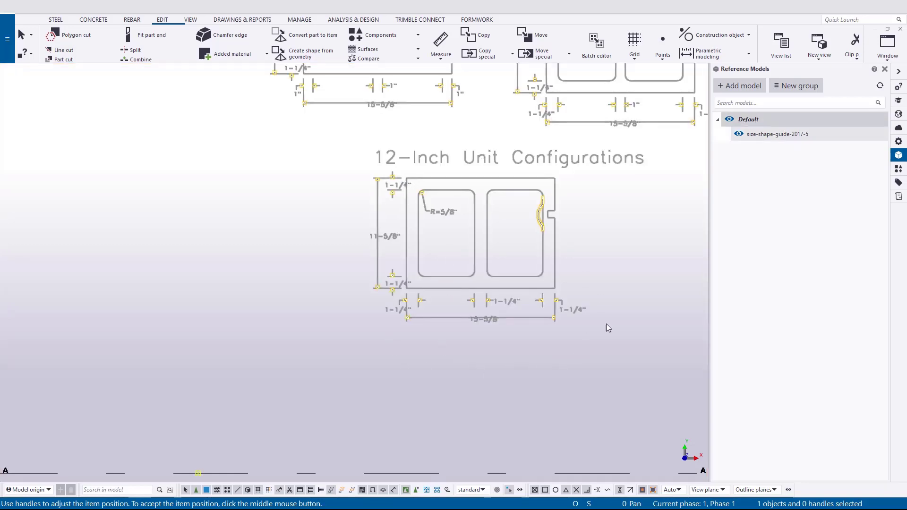
click(464, 359)
scroll(413, 312, down, 3)
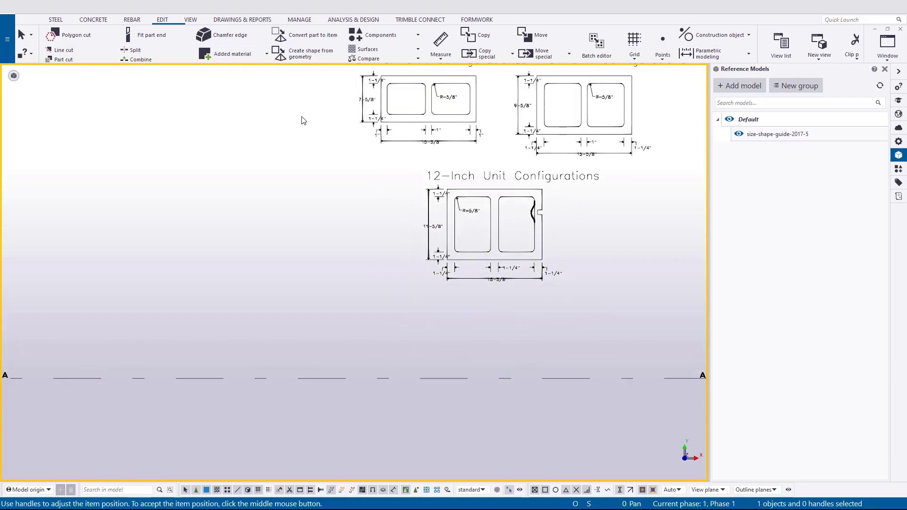
Draw a vertical construction line 11"5/8 long upward from grid line A, beside the 12-inch unit drawing
click(726, 35)
click(691, 53)
scroll(260, 376, up, 3)
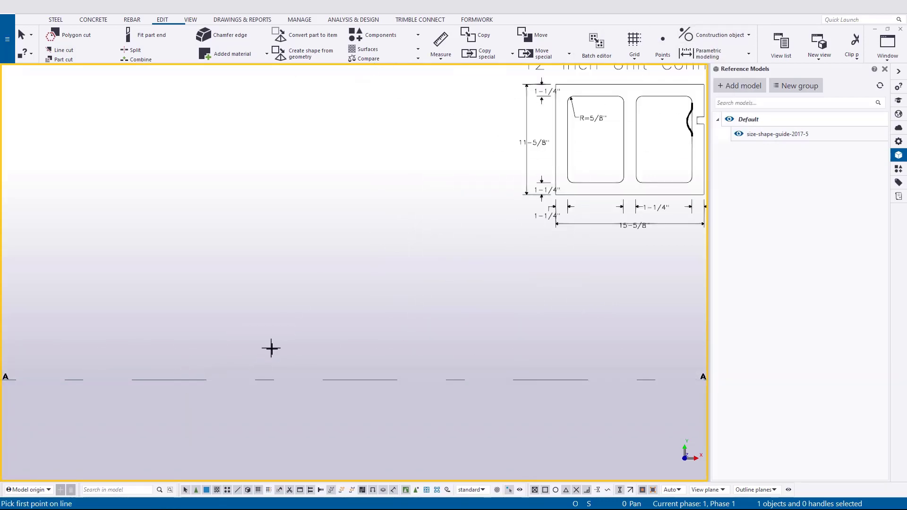
middle_drag(272, 348, 308, 409)
scroll(308, 409, down, 1)
click(242, 434)
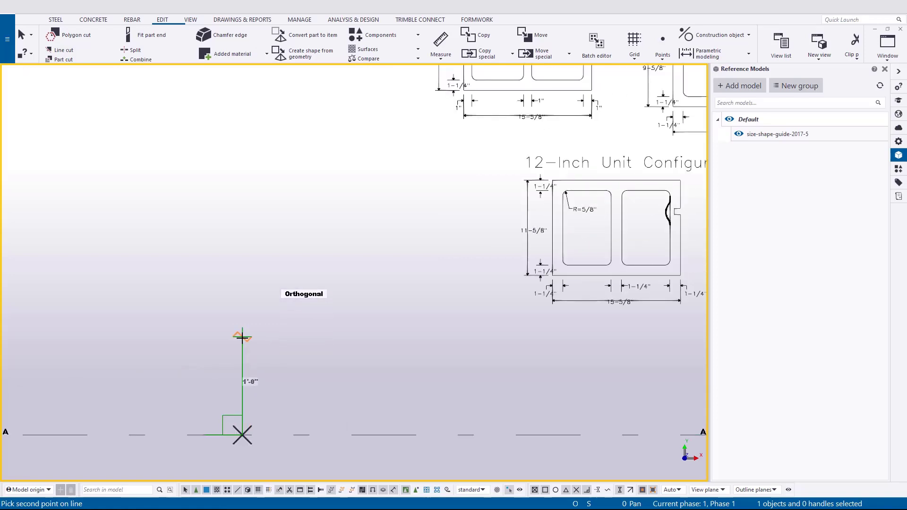
text(11"5/8)
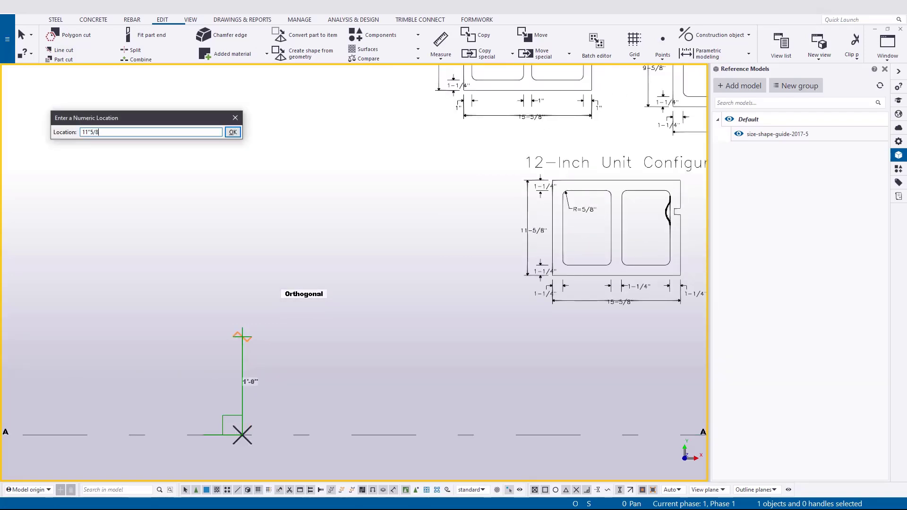
key(Return)
right_click(269, 338)
key(Escape)
Set the extension of the vertical construction line to 2"
click(242, 305)
scroll(279, 314, down, 2)
click(898, 142)
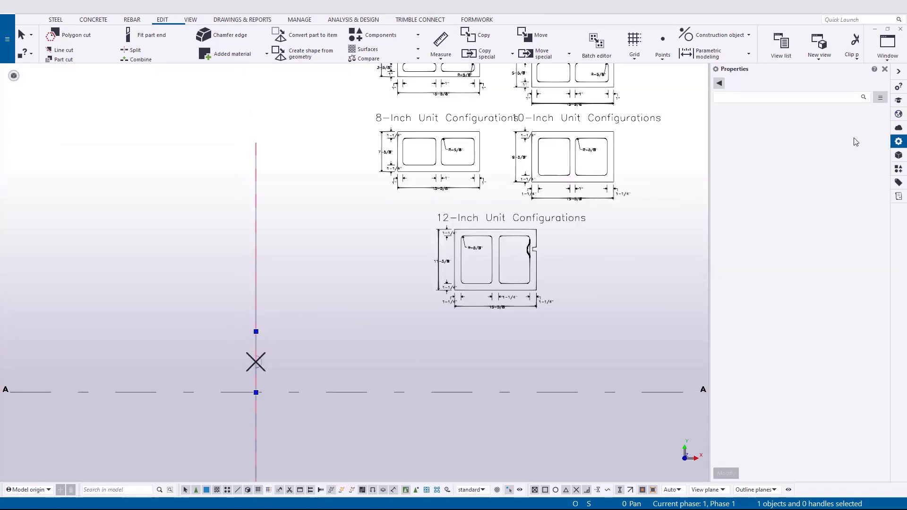
click(812, 143)
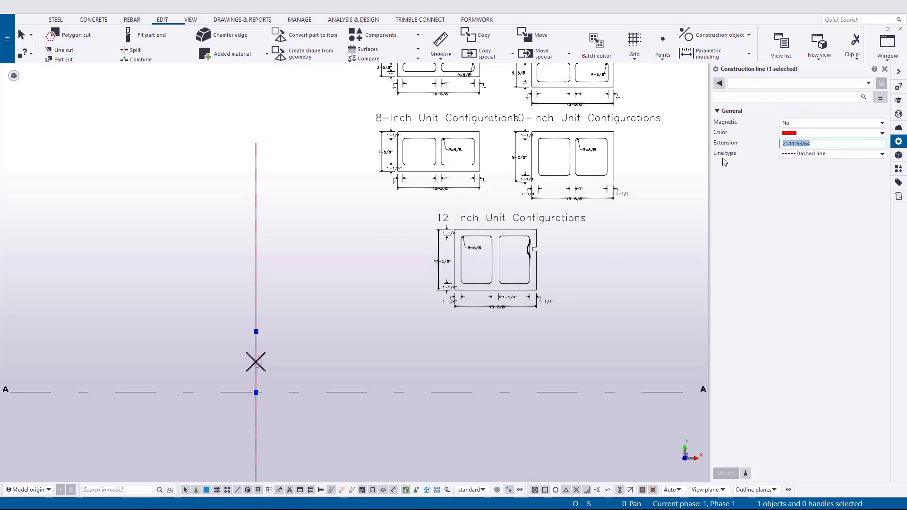
text(2)
key(Return)
Copy the vertical construction line 15"5/8 horizontally to the right to mark the block's other end
scroll(347, 295, up, 2)
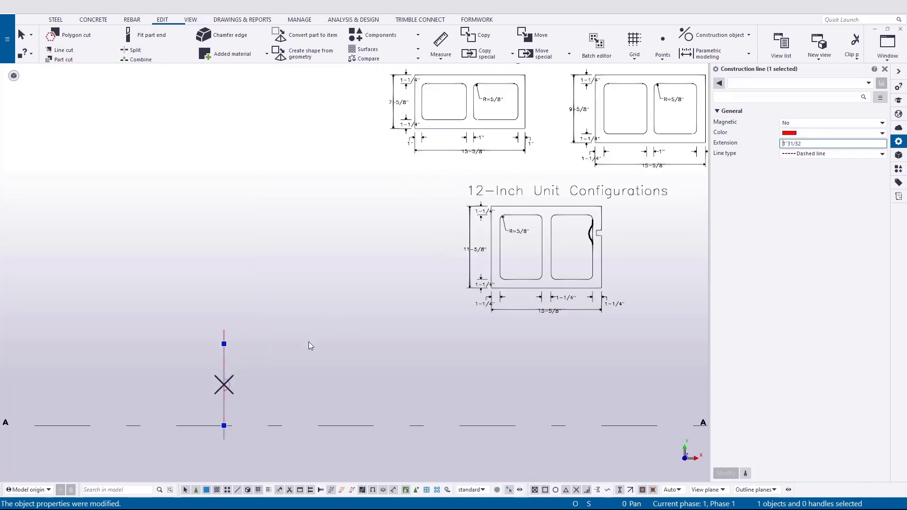
right_click(296, 362)
click(331, 222)
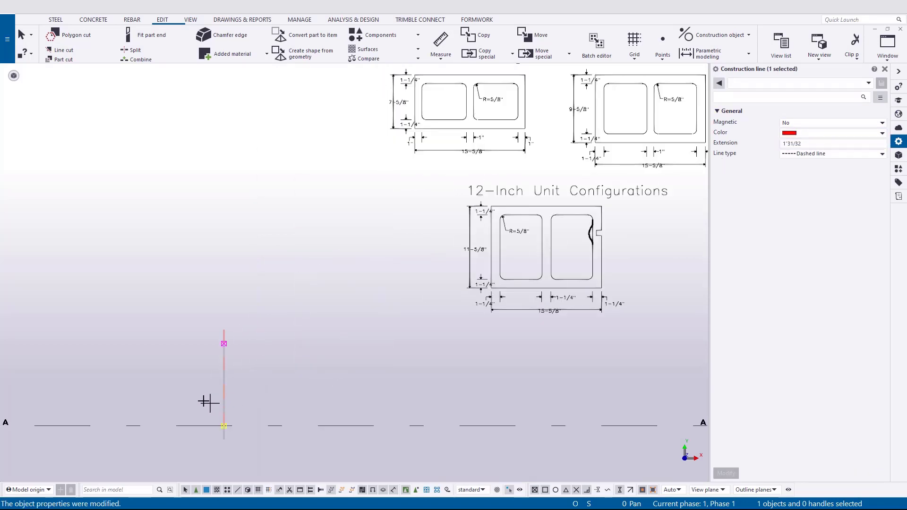
click(223, 390)
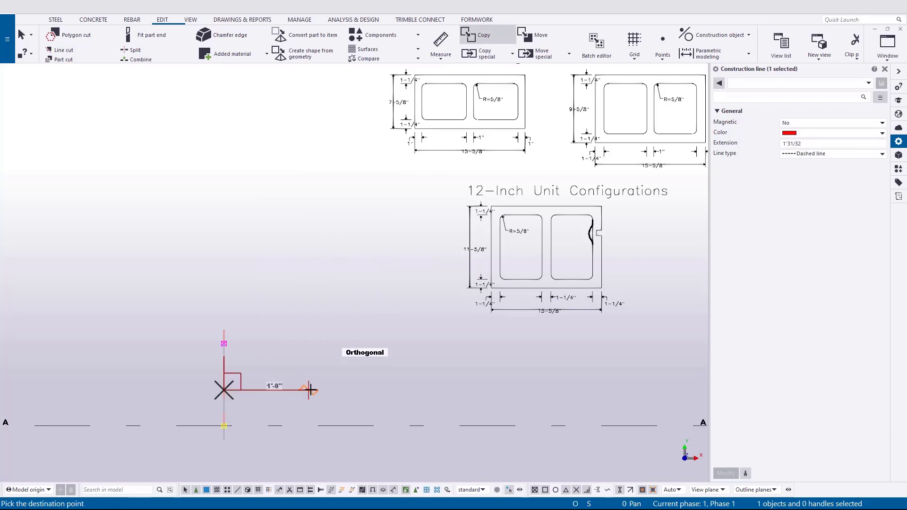
text(15"5/8)
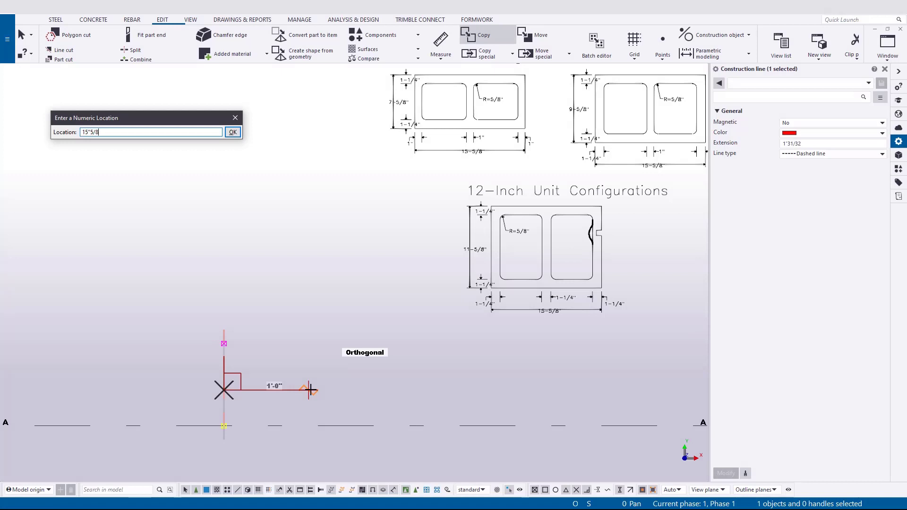
key(Return)
right_click(323, 383)
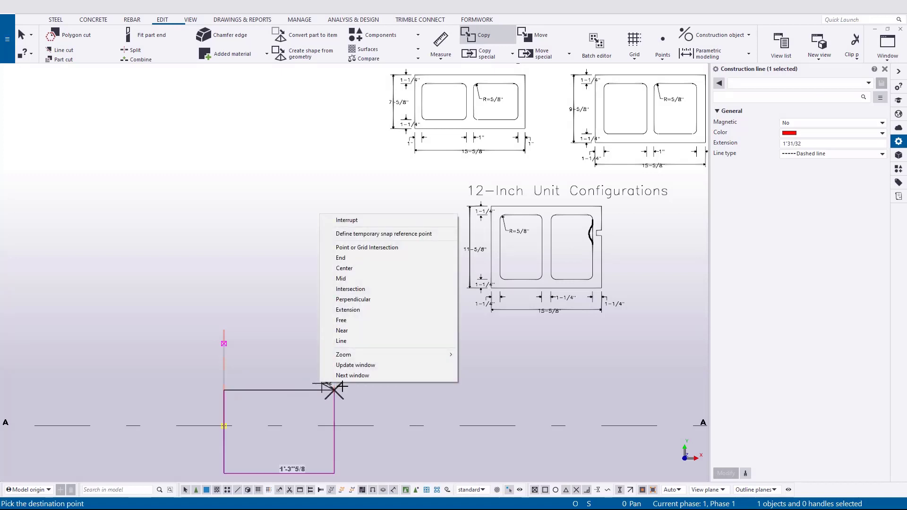
click(346, 220)
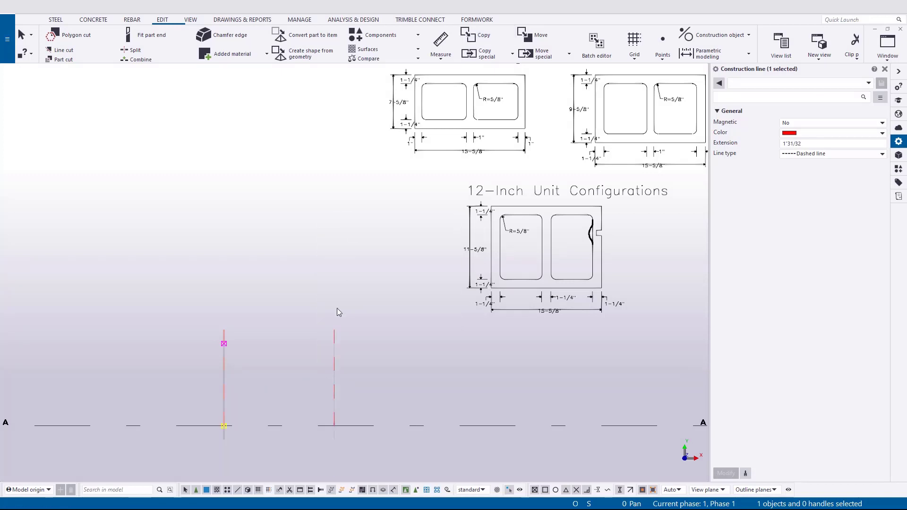
Draw a horizontal construction line along grid line A joining the lower ends of the two vertical lines
click(720, 40)
click(713, 51)
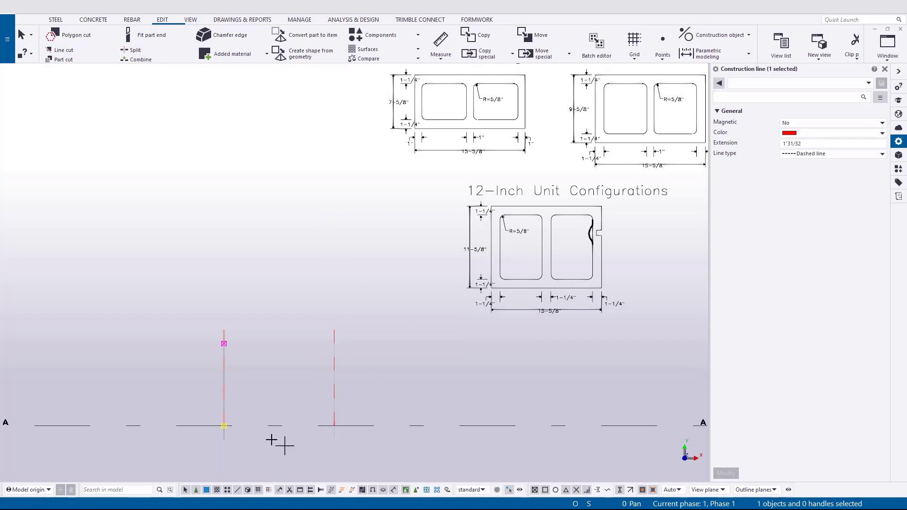
click(224, 425)
click(334, 425)
right_click(406, 367)
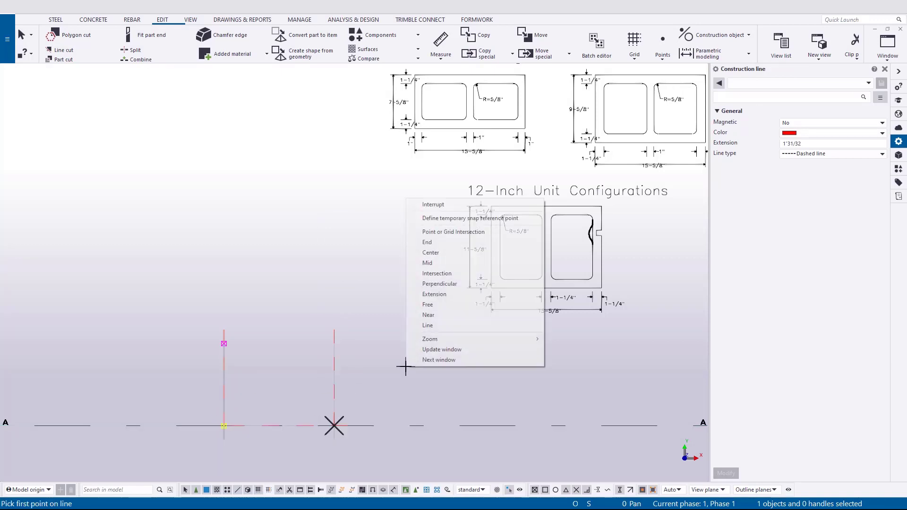
click(440, 204)
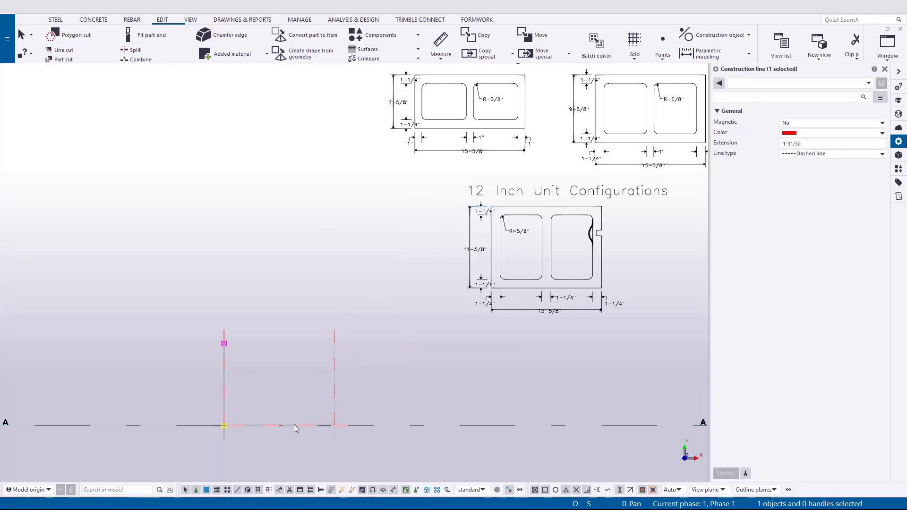
Copy the bottom horizontal construction line from its left end to the upper end of the left vertical line
click(294, 425)
right_click(284, 382)
click(329, 239)
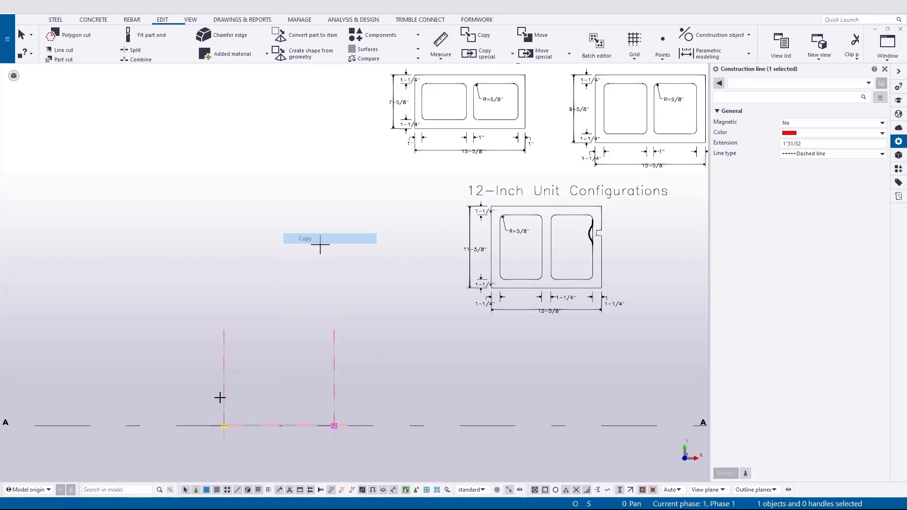
click(224, 425)
click(225, 340)
right_click(390, 330)
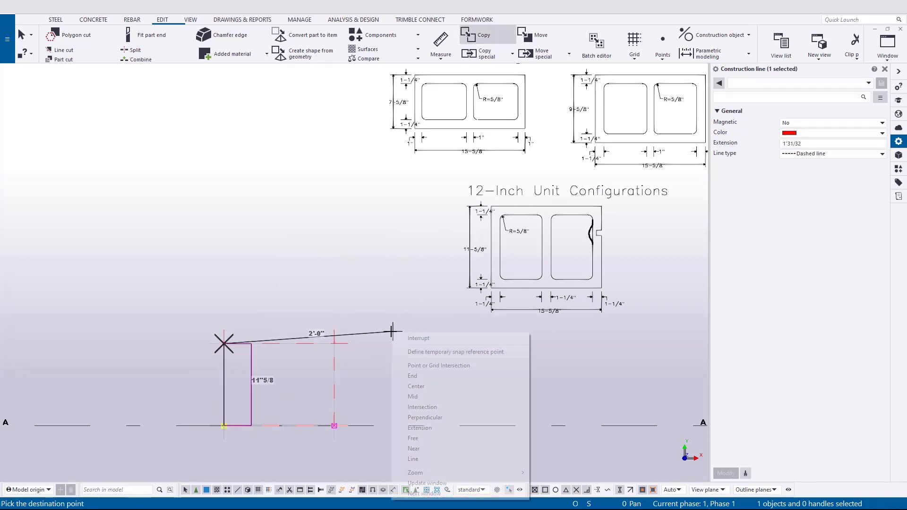
click(400, 335)
Copy the right vertical construction line from its lower end to the midpoint of the bottom horizontal line
scroll(294, 381, up, 1)
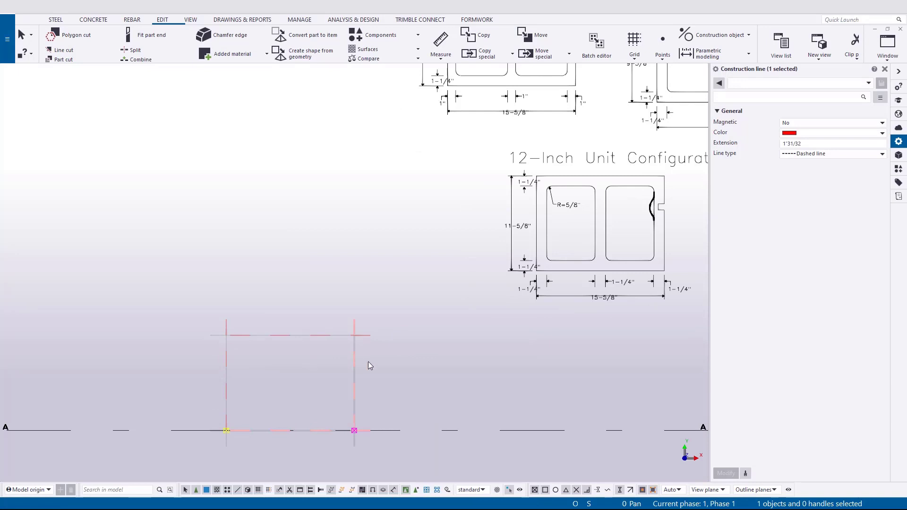
click(355, 373)
right_click(399, 369)
click(423, 226)
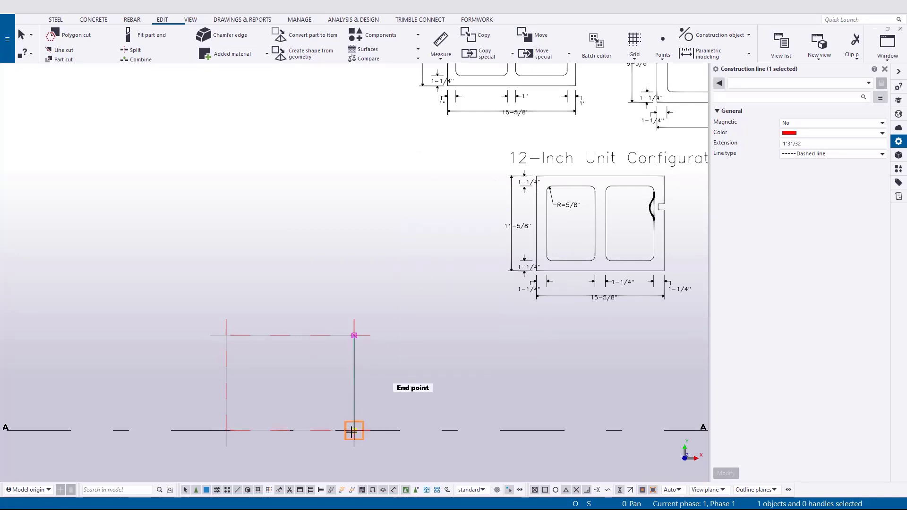
click(405, 383)
click(410, 386)
right_click(409, 387)
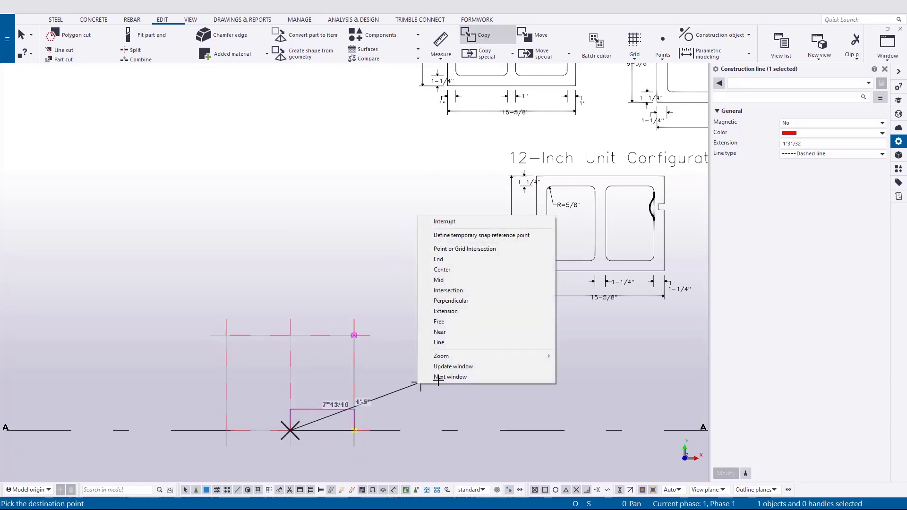
click(462, 220)
Copy the middle vertical construction line a short distance to the right to mark one side of the centre web
scroll(310, 389, up, 2)
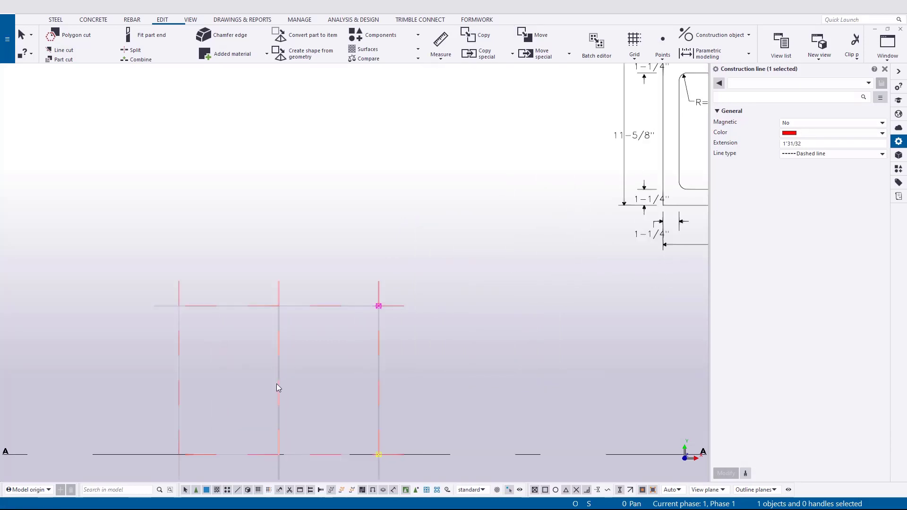
click(279, 384)
right_click(279, 385)
click(329, 247)
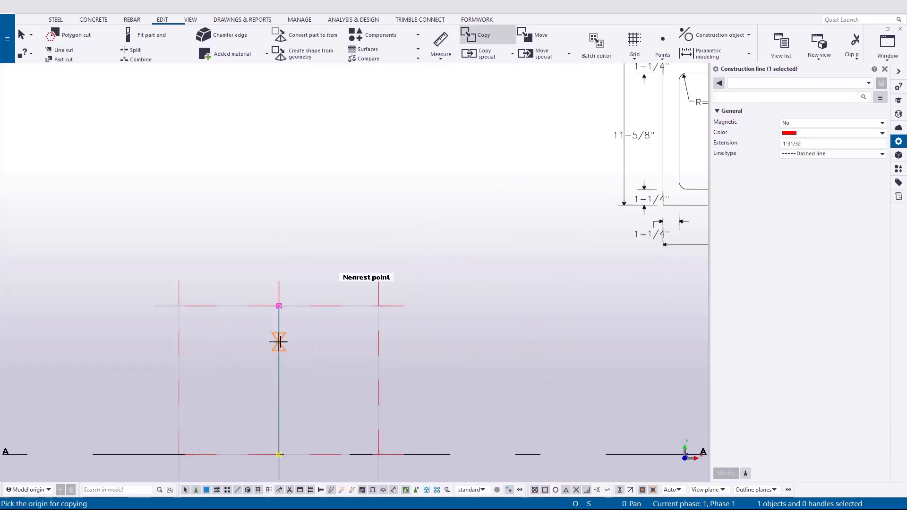
click(279, 341)
text(1/2)
key(Return)
right_click(307, 341)
click(333, 344)
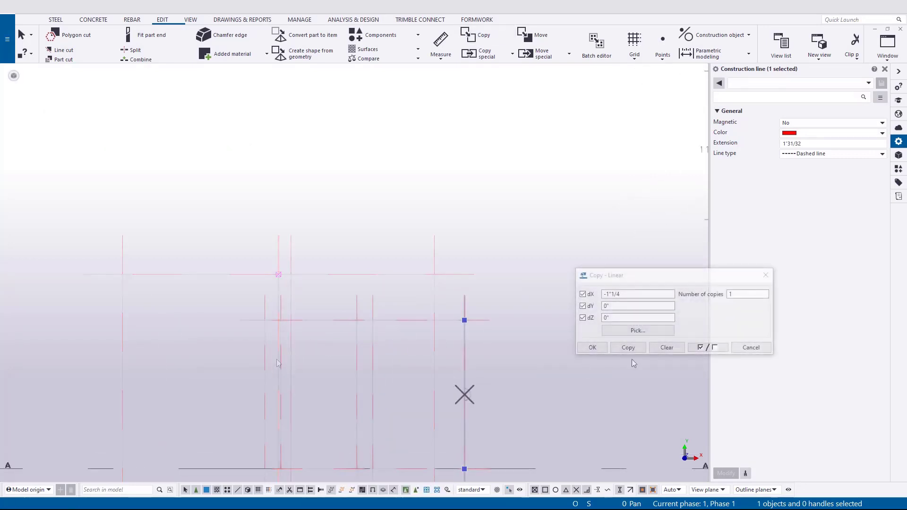
Use linear copy in the Y direction to offset the bottom horizontal construction line up 1"1/4 and the top one down 1"1/4
click(583, 294)
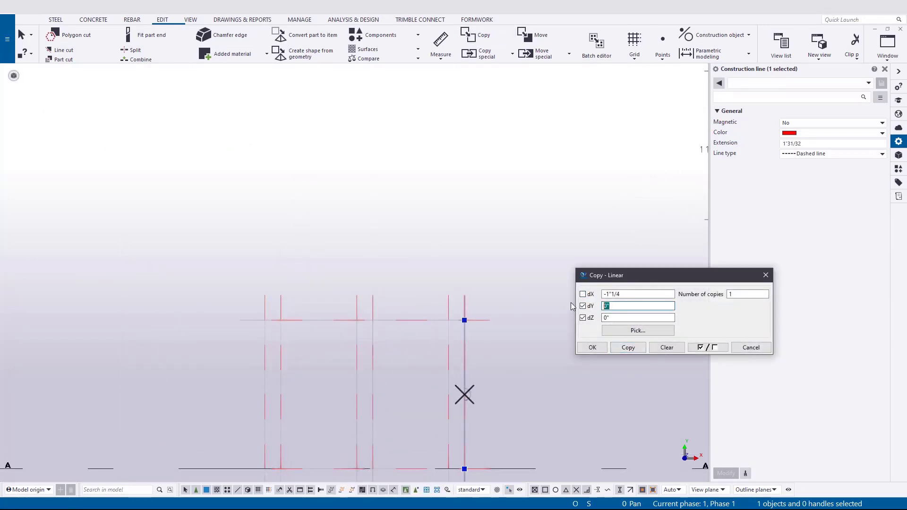
text(1.25)
click(477, 469)
click(398, 320)
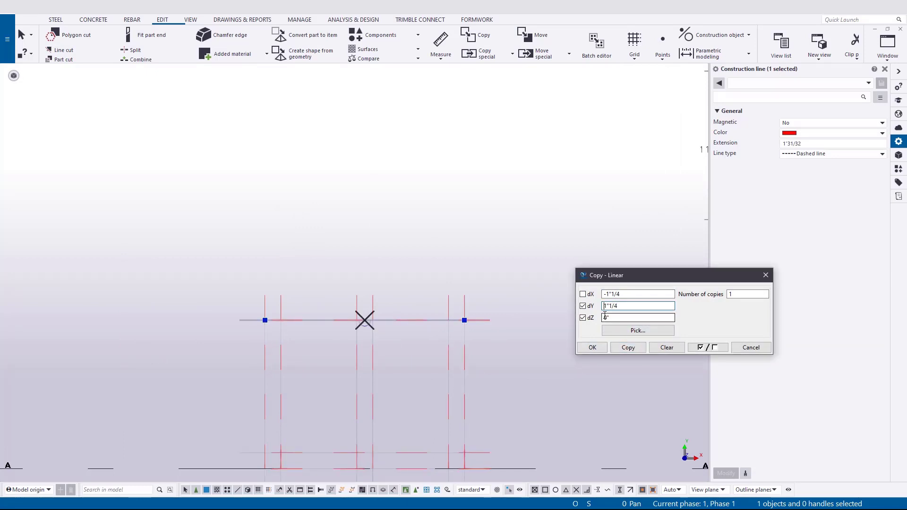
click(624, 347)
right_click(566, 385)
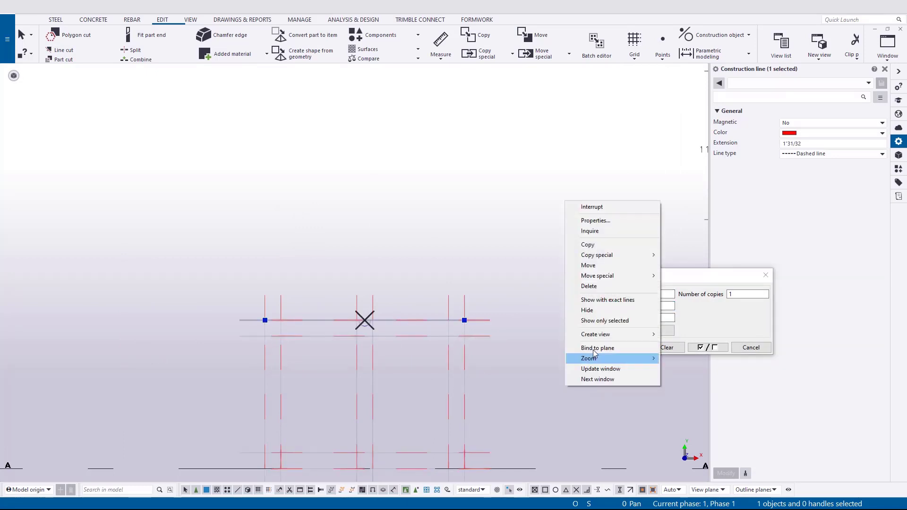
click(596, 206)
Start a concrete slab and set its name to CMU-12x12x16_Notch
middle_drag(574, 373, 589, 310)
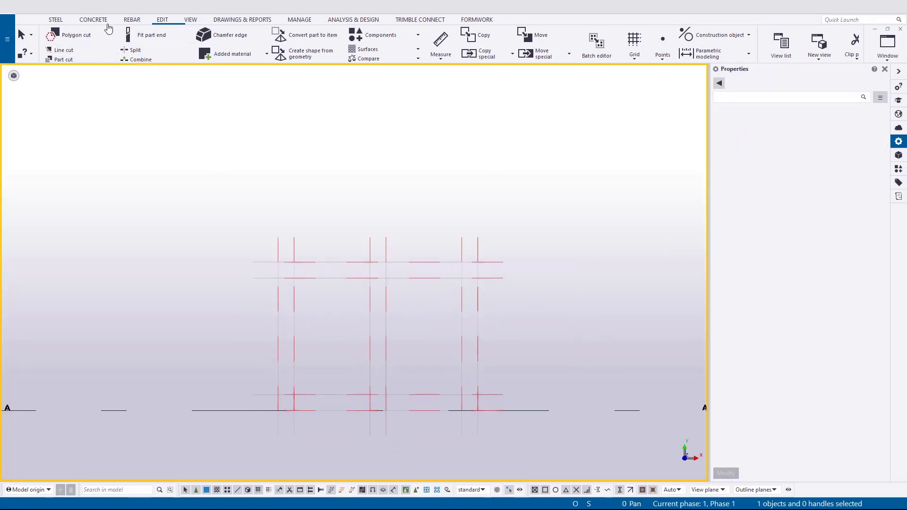
click(93, 19)
click(146, 57)
click(832, 123)
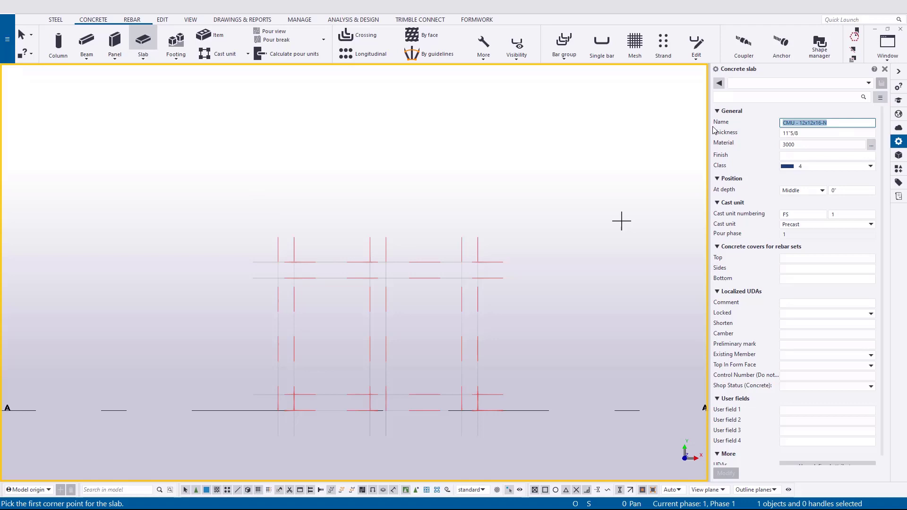
text(CMU-12x12x16_Notch)
key(Tab)
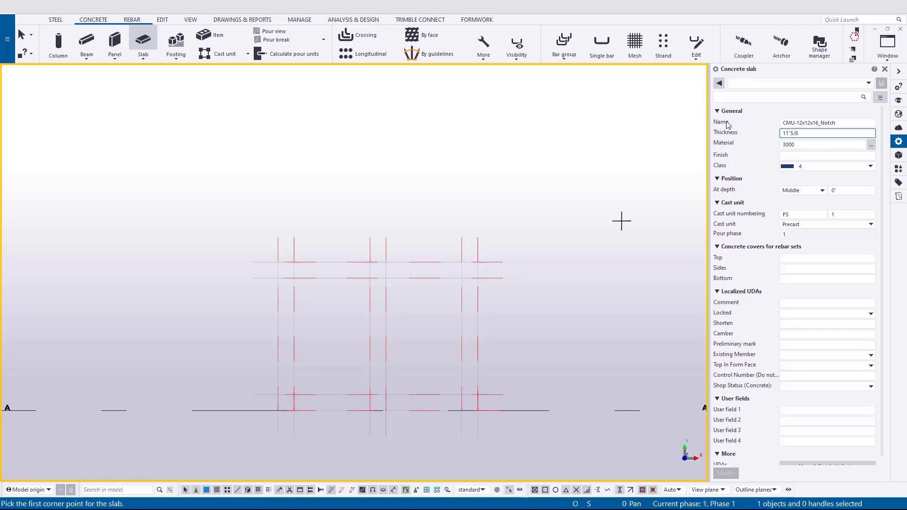
Create the concrete slab by picking the four outer corners of the construction line layout
scroll(277, 282, up, 1)
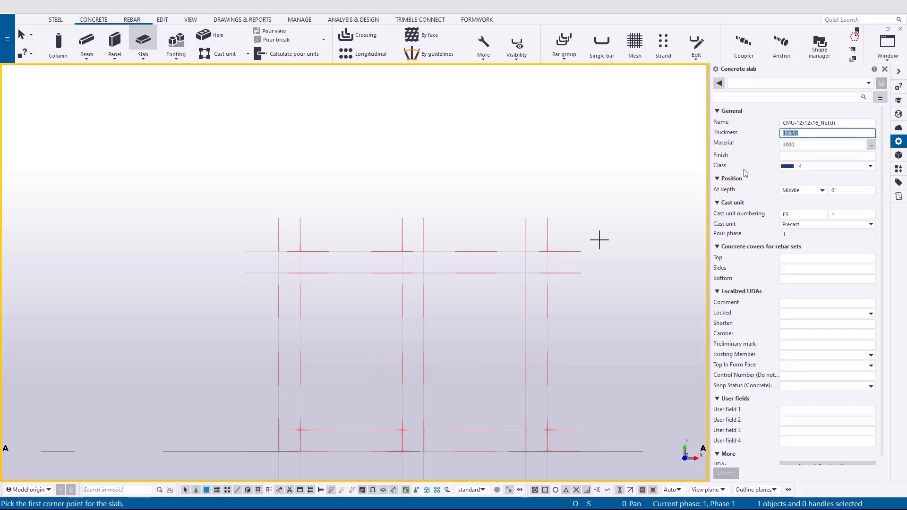
click(278, 251)
click(547, 251)
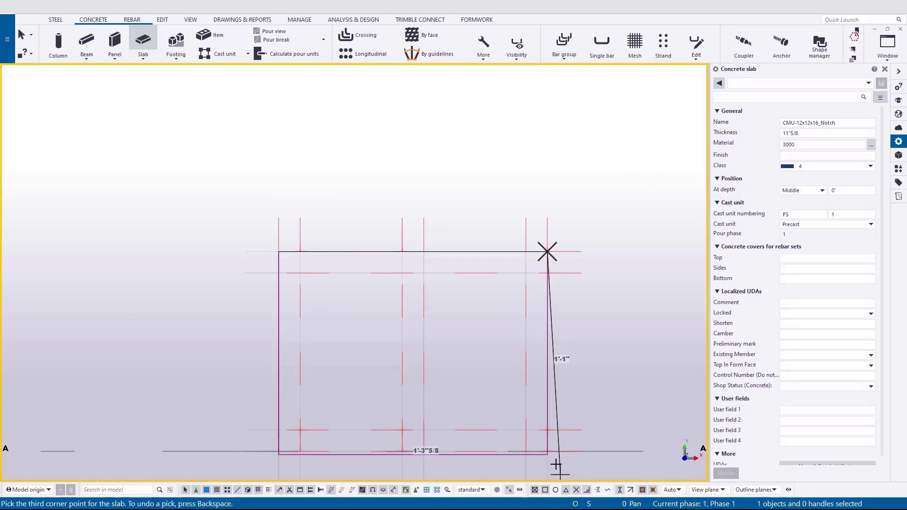
click(547, 451)
click(278, 451)
middle_click(322, 360)
right_click(384, 319)
click(416, 323)
Show the parts as shaded wireframe, inspect the slab from a 3D angle and return to the plan view
key(ctrl+2)
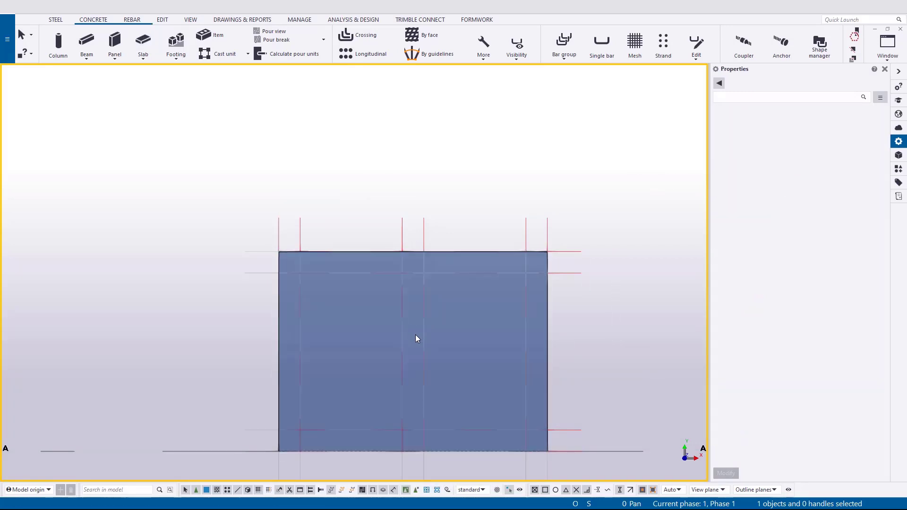
mouse_move(431, 370)
ctrl+middle_down()
mouse_move(380, 248)
mouse_move(340, 237)
ctrl+middle_up()
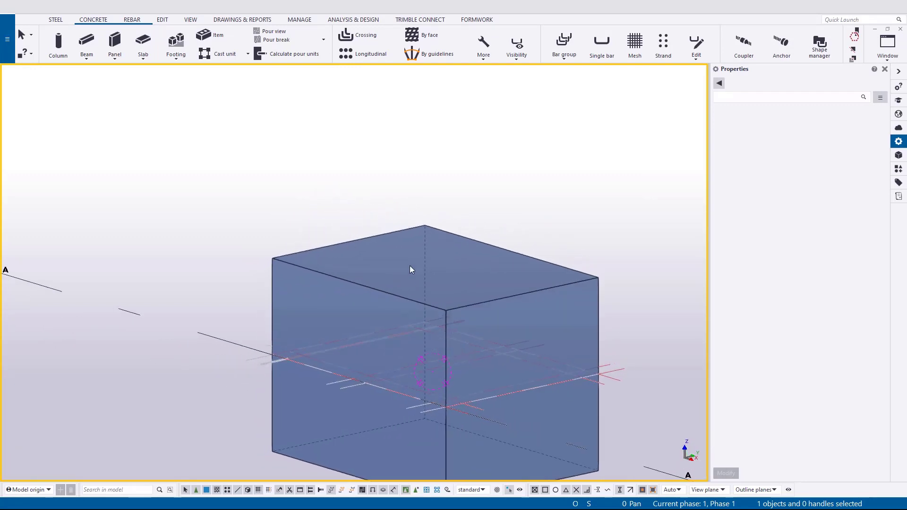
key(ctrl+p)
scroll(320, 378, up, 5)
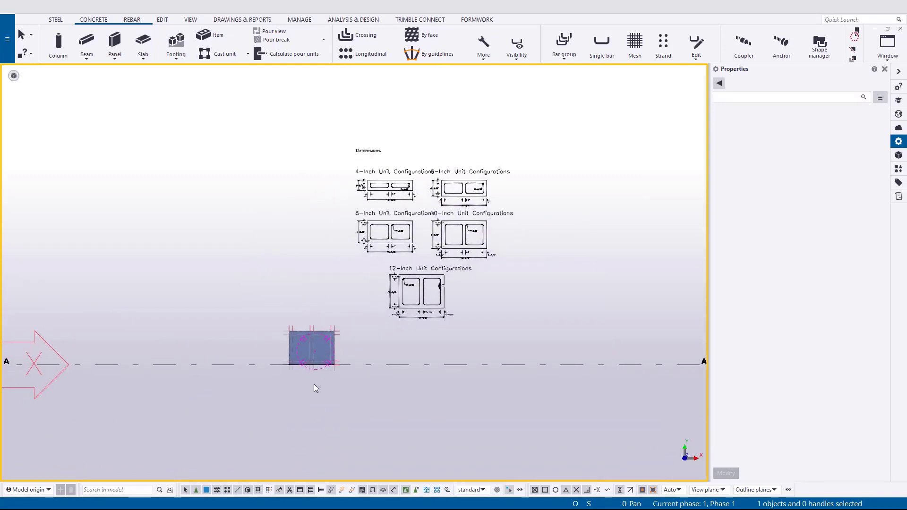
Start another concrete slab and set its class to 7
scroll(430, 335, up, 3)
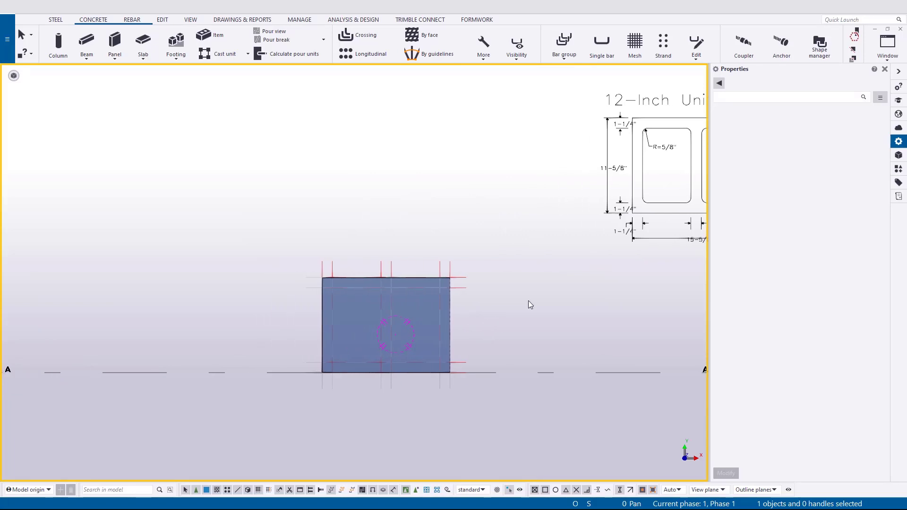
middle_drag(527, 303, 471, 300)
scroll(344, 358, up, 1)
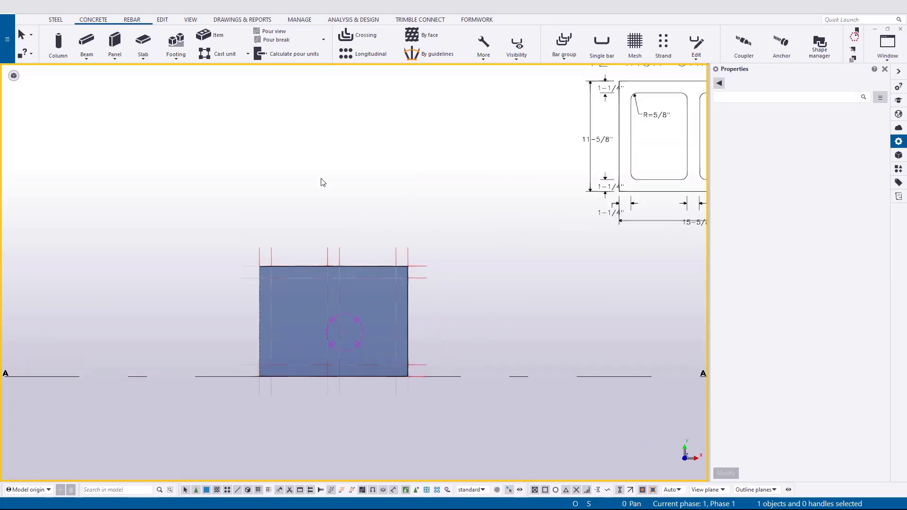
click(143, 42)
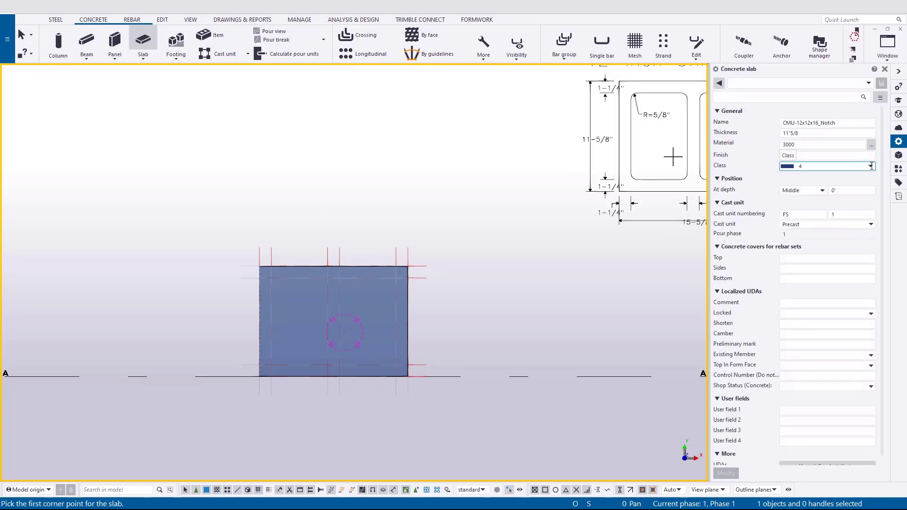
click(871, 165)
click(799, 239)
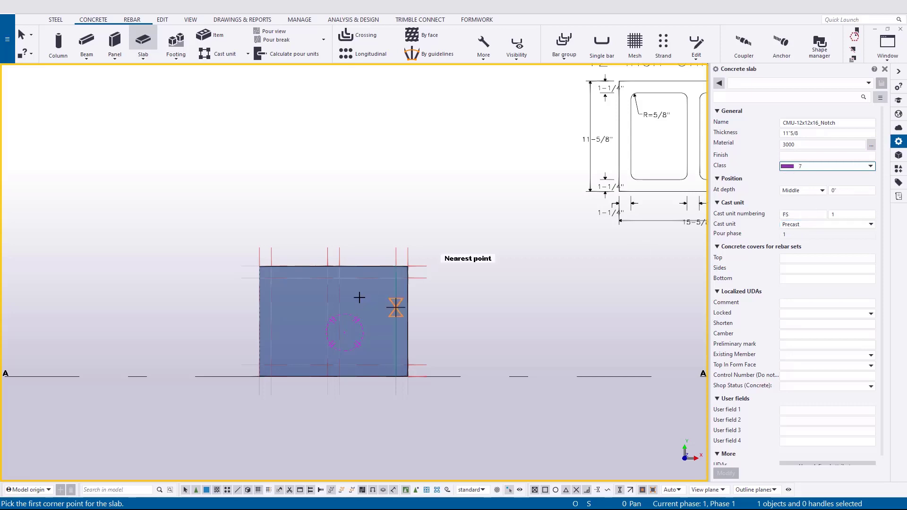
Create the slab for the left core by picking the four inner construction line intersections around it
scroll(283, 309, up, 3)
click(261, 252)
click(363, 251)
click(363, 408)
click(260, 408)
middle_click(304, 341)
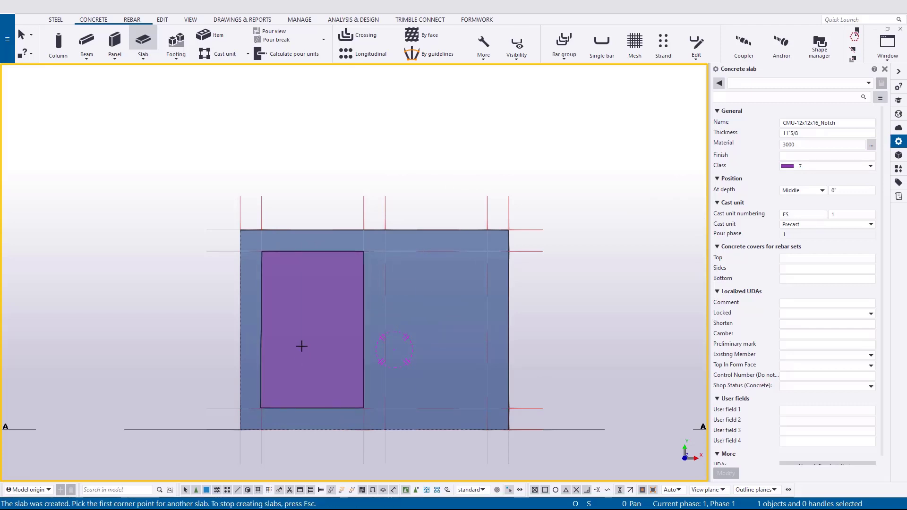
End slab creation and set the left core slab's thickness to 12"
right_click(305, 341)
click(332, 347)
ctrl+middle_drag(327, 358, 321, 279)
click(348, 239)
click(362, 226)
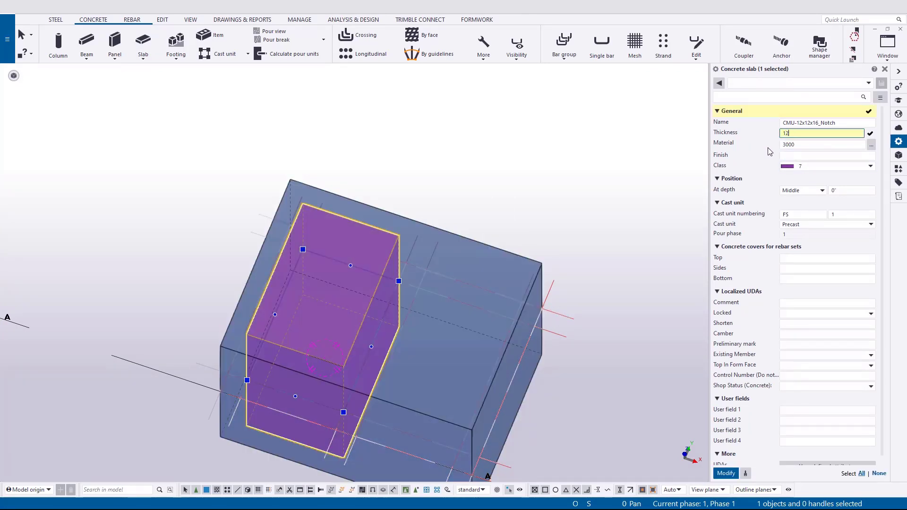
key(Return)
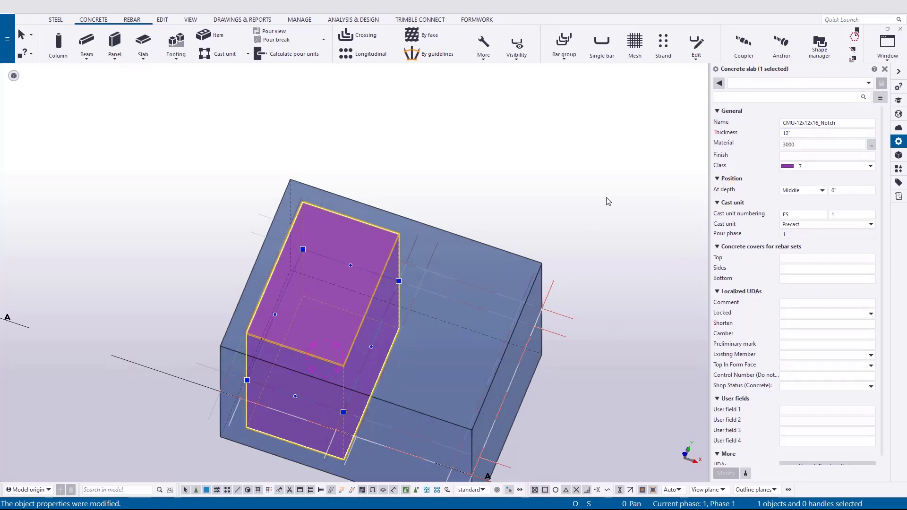
Examine in 3D how far the core slab projects beyond the block's faces and return to the plan view
ctrl+middle_drag(608, 201, 382, 279)
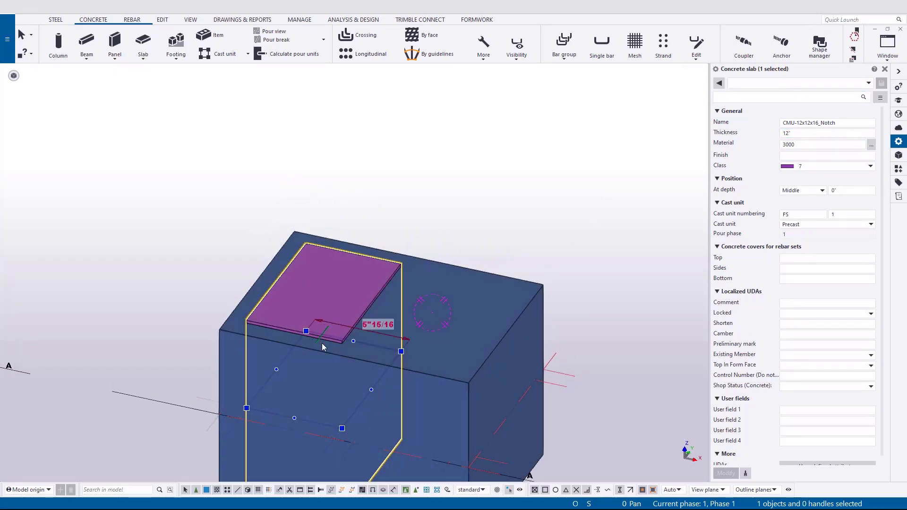
scroll(321, 347, up, 5)
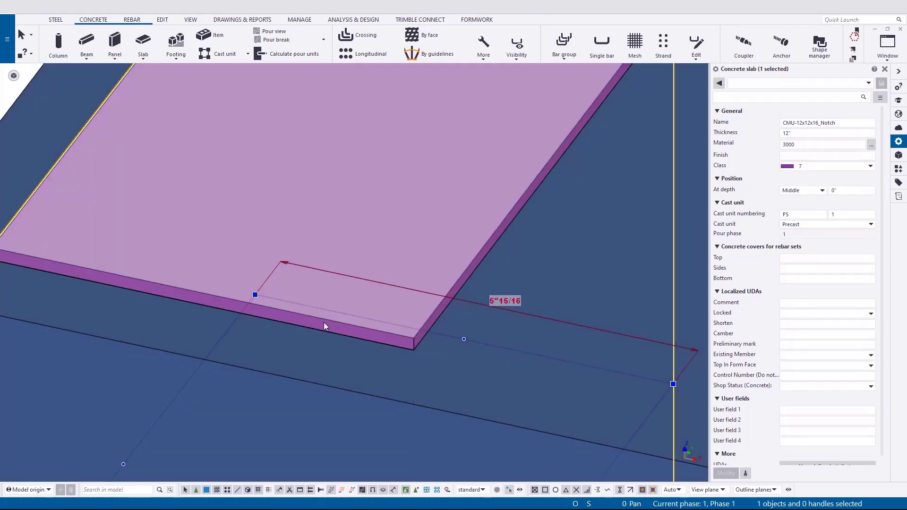
scroll(324, 322, down, 4)
ctrl+middle_drag(293, 384, 387, 196)
scroll(380, 438, down, 4)
ctrl+middle_drag(438, 253, 445, 316)
key(ctrl+p)
scroll(169, 376, up, 2)
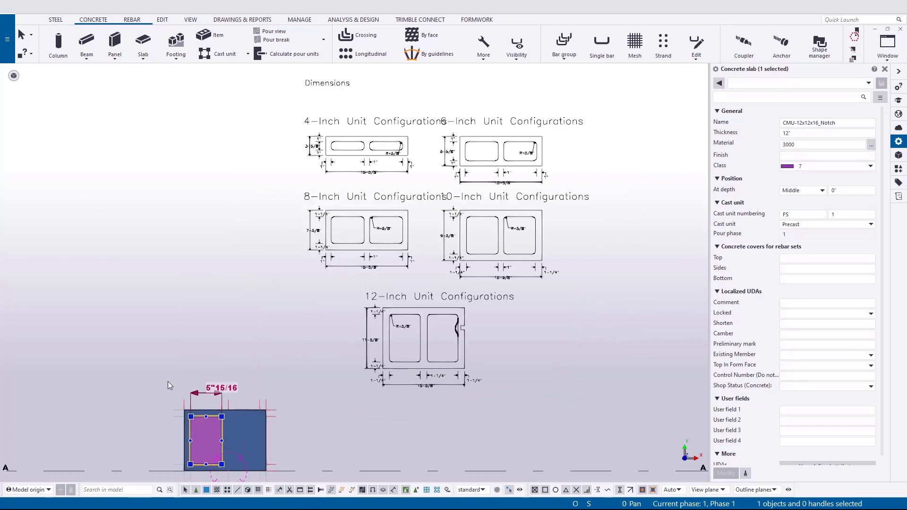
Round all four corners of the core slab with a Rounding chamfer of 5/8" radius, as given in the 12-inch unit drawing
scroll(310, 367, up, 5)
scroll(312, 320, up, 3)
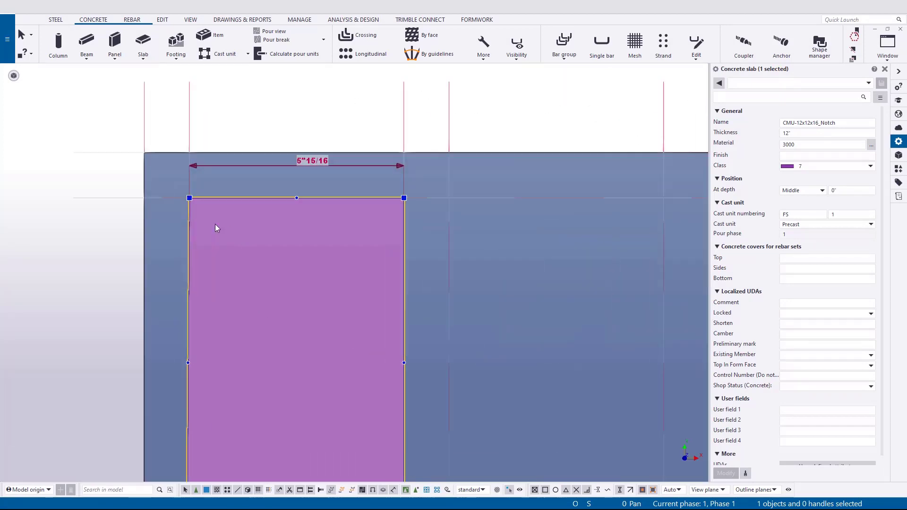
click(188, 197)
scroll(273, 243, up, 1)
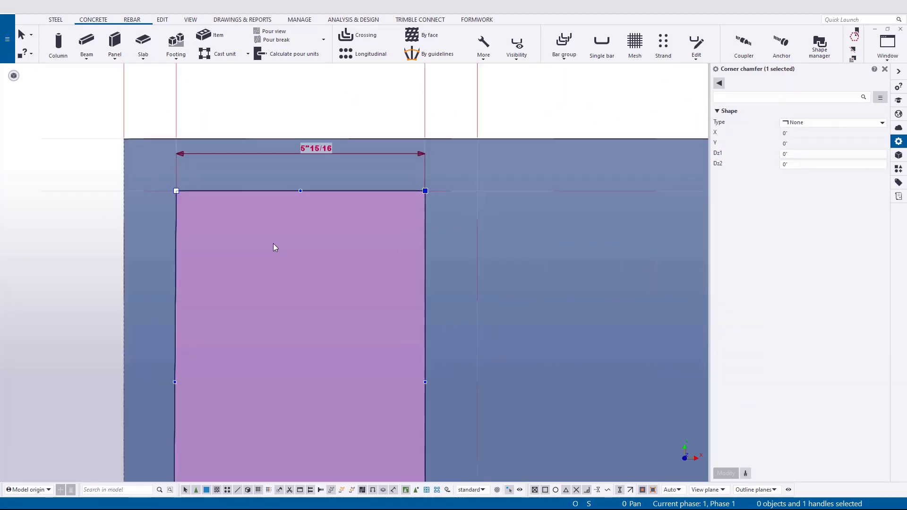
scroll(317, 239, down, 2)
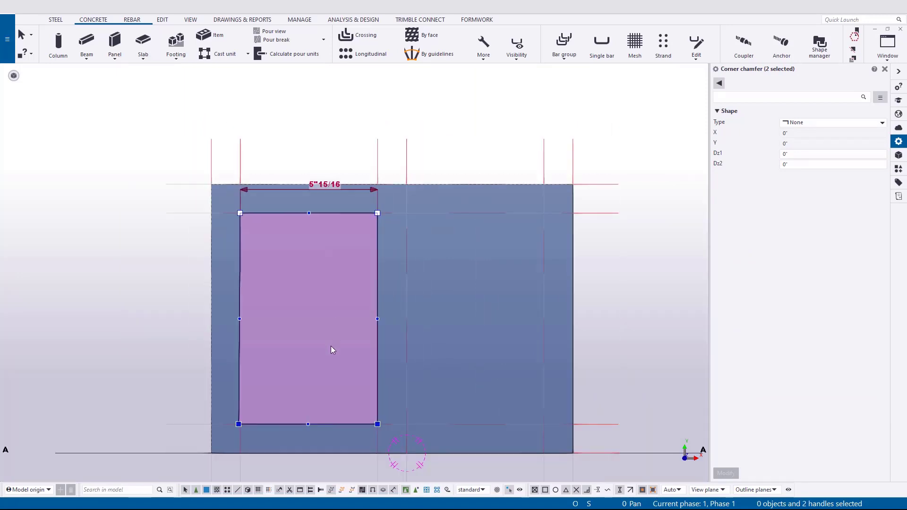
middle_drag(332, 349, 362, 289)
ctrl+click(407, 364)
ctrl+click(268, 364)
scroll(478, 270, down, 2)
mouse_move(696, 132)
middle_down()
mouse_move(557, 246)
mouse_move(308, 387)
middle_up()
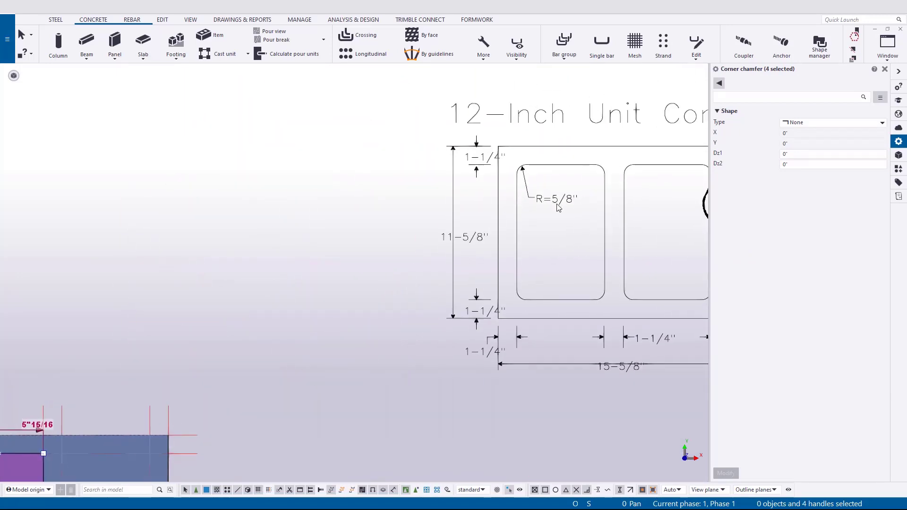
middle_drag(265, 364, 632, 233)
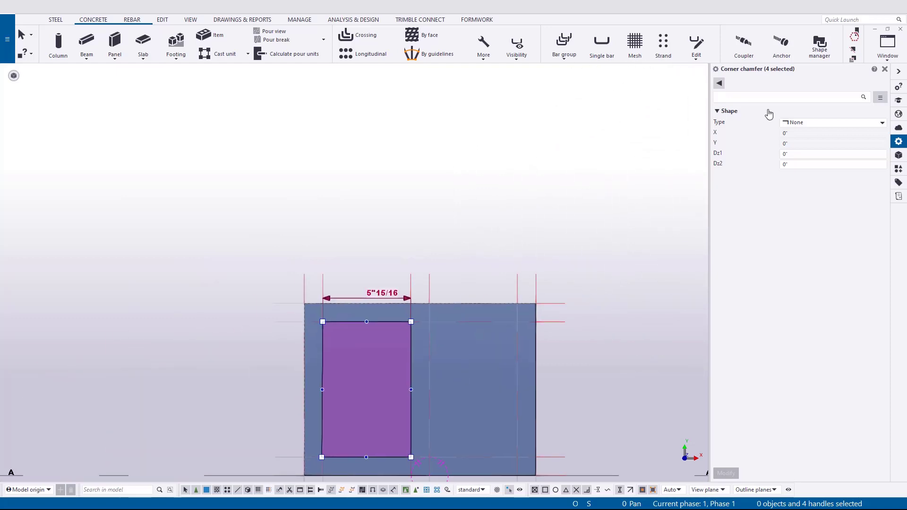
click(809, 123)
click(801, 154)
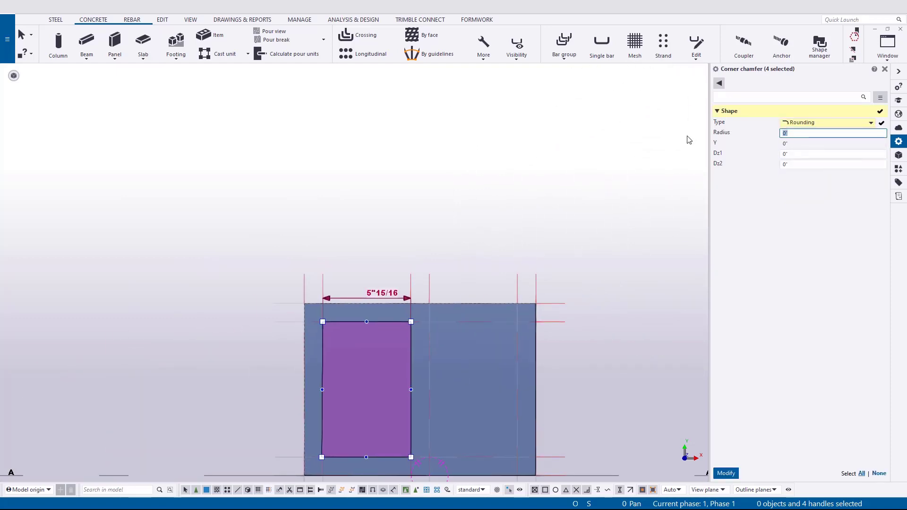
text(5/8)
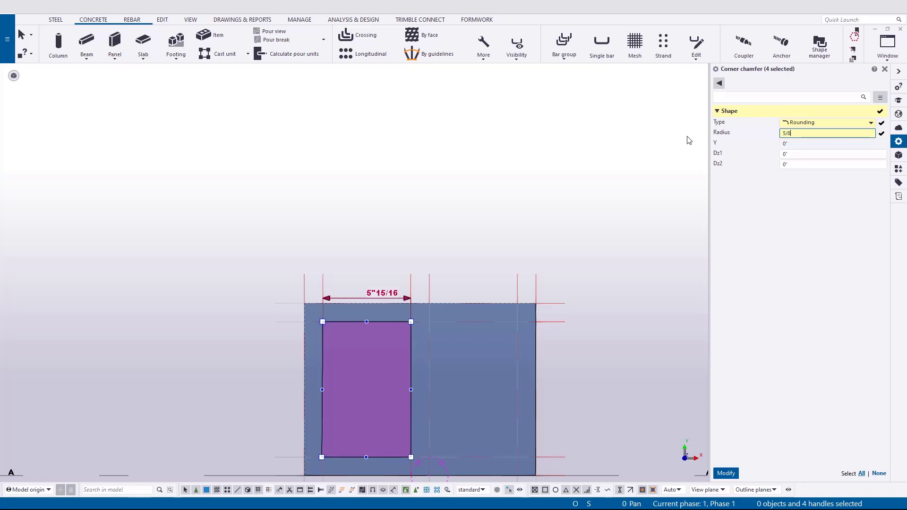
key(Return)
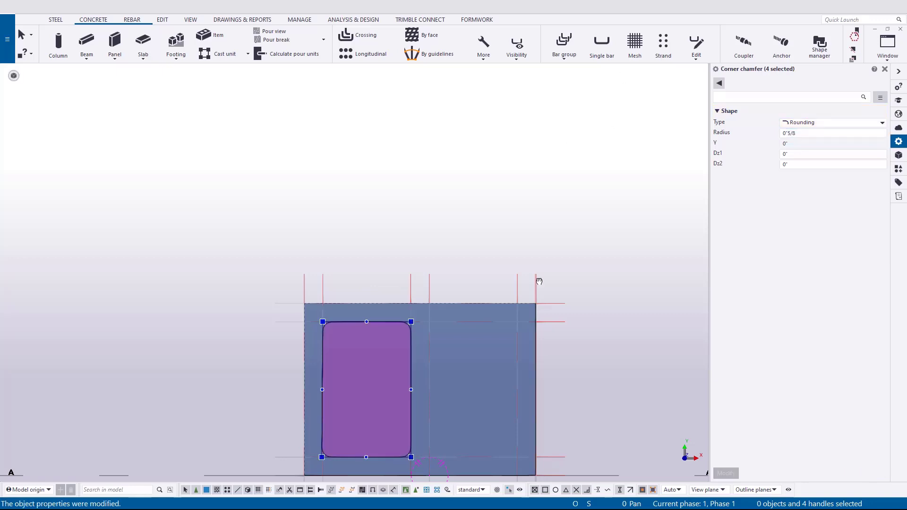
Copy the rounded core slab into the block's right half, from the outer left construction line to the web's right line
middle_drag(413, 419, 416, 319)
scroll(416, 318, up, 2)
right_click(368, 216)
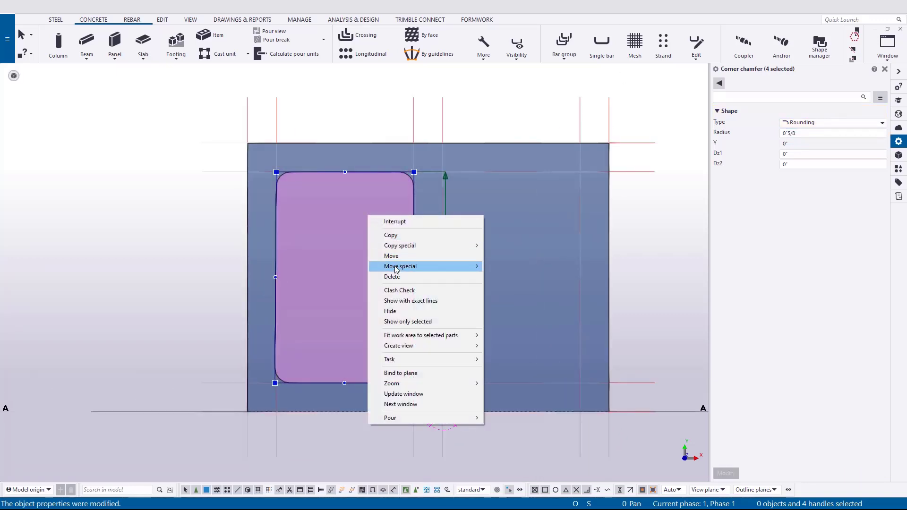
click(411, 235)
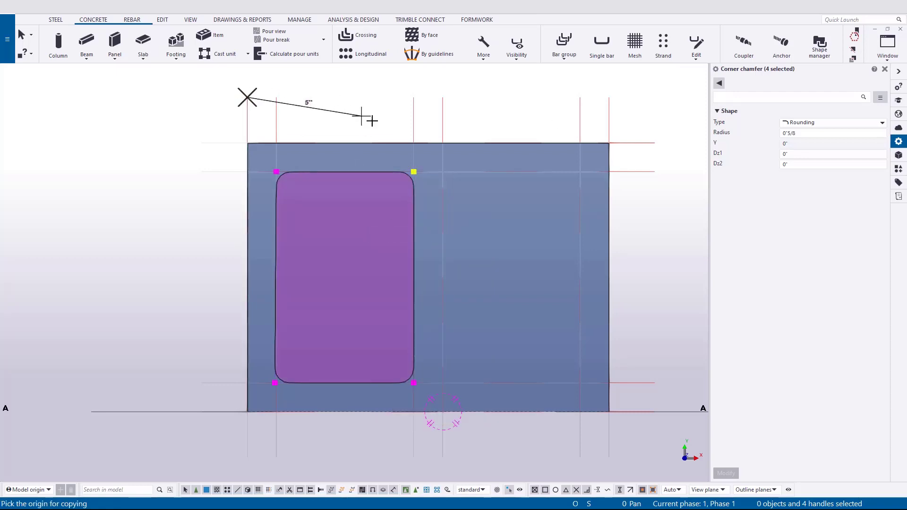
middle_drag(371, 122, 299, 198)
click(370, 174)
right_click(663, 183)
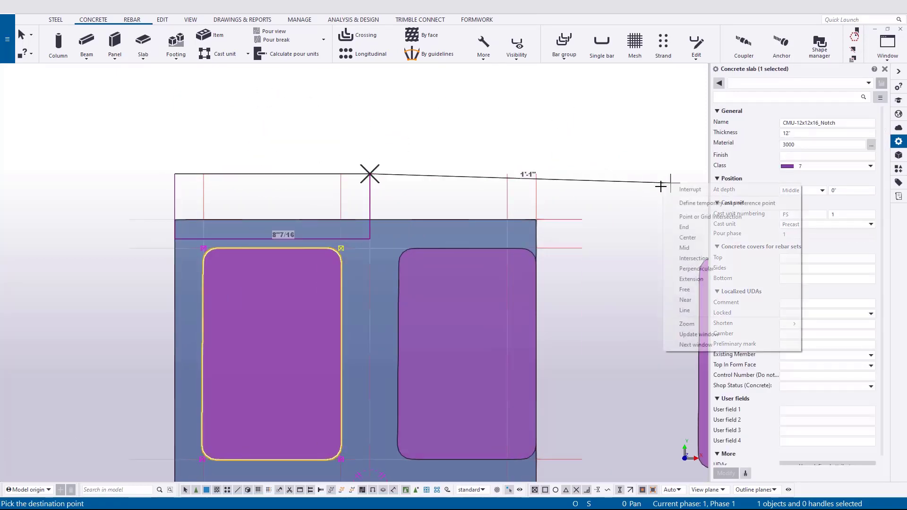
click(699, 203)
Move the copied core slab left by the web width, from the web's right construction line to its left one
scroll(455, 286, up, 2)
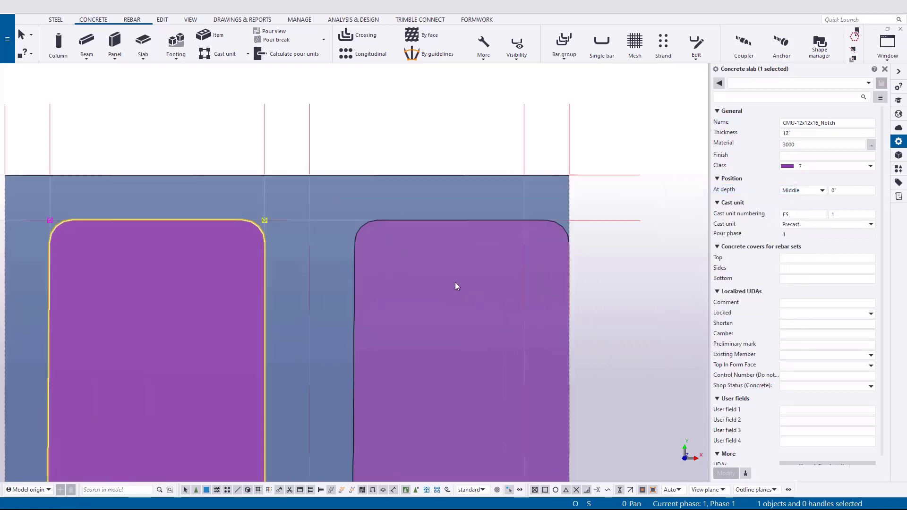
click(564, 227)
right_click(365, 225)
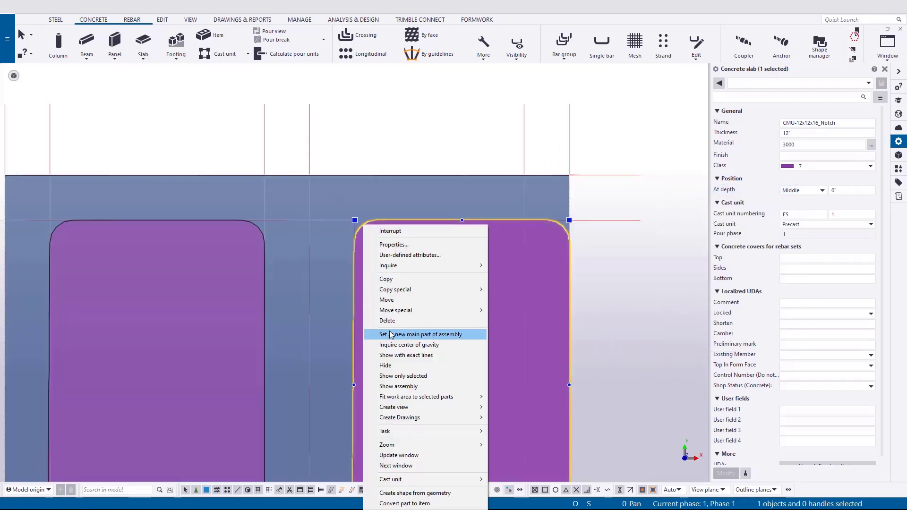
click(409, 300)
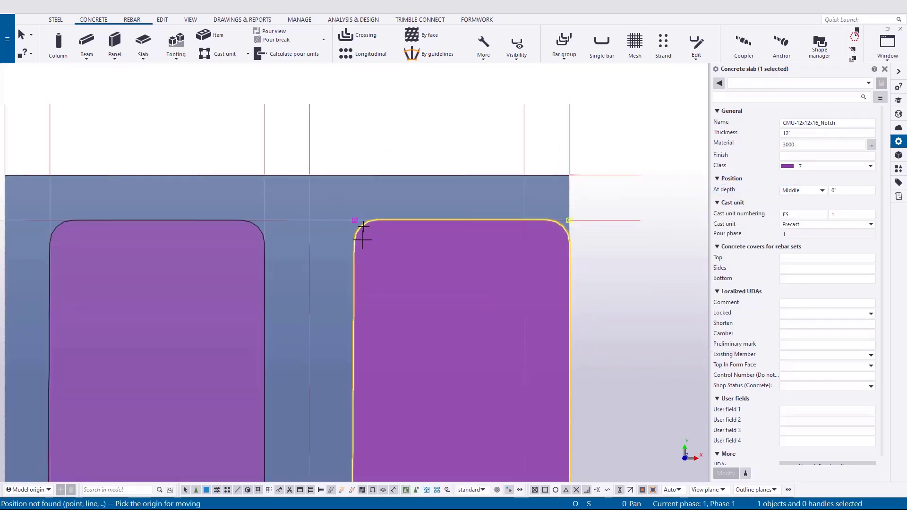
click(309, 104)
click(272, 117)
scroll(307, 173, down, 3)
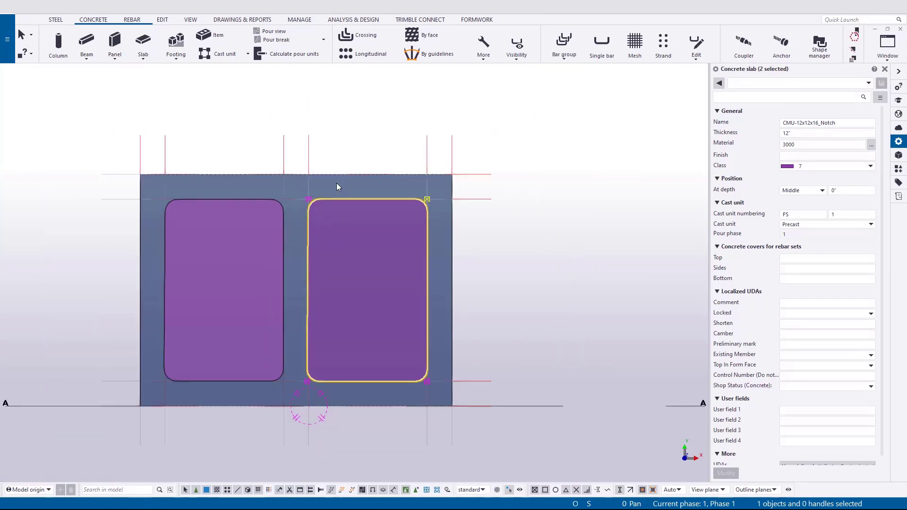
scroll(409, 375, up, 2)
right_click(345, 308)
click(378, 43)
Move the right core slab's lower left corner onto the construction line intersection
scroll(271, 369, up, 2)
scroll(260, 399, up, 1)
click(224, 393)
scroll(223, 395, up, 2)
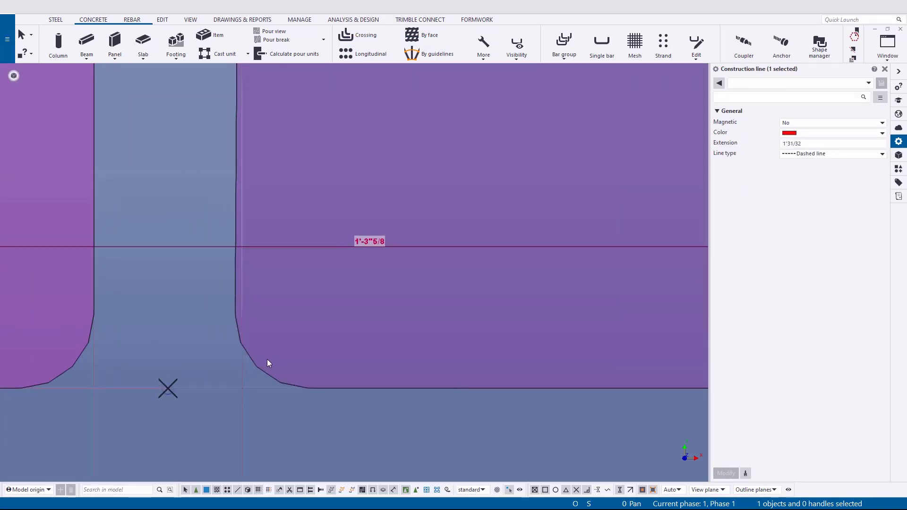
click(239, 387)
click(240, 388)
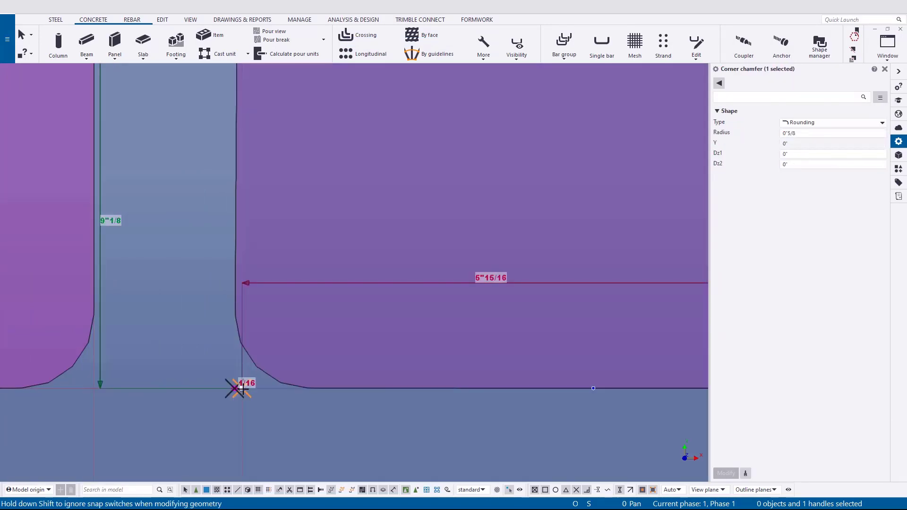
Align the left core slab's lower left corner with its construction line intersection
middle_drag(214, 360, 566, 363)
scroll(566, 364, down, 2)
scroll(146, 377, up, 2)
click(114, 373)
click(77, 381)
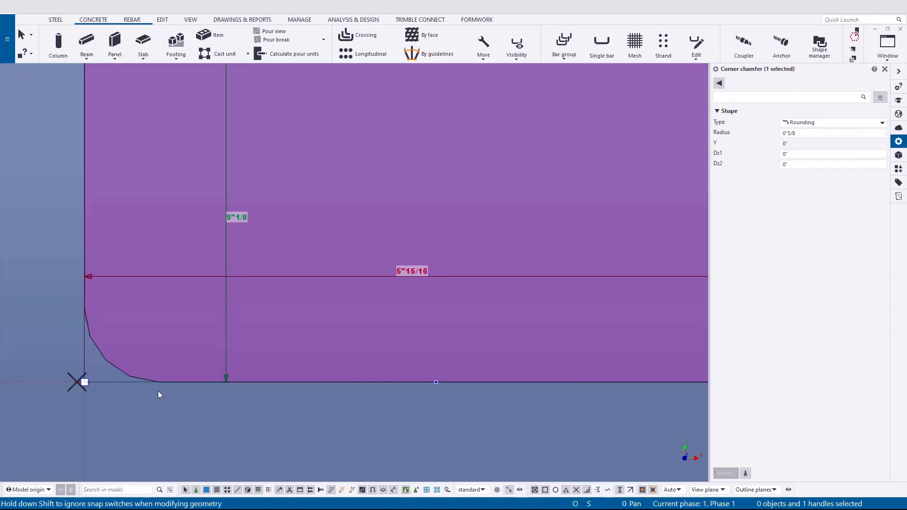
Measure the vertical distance from the upper right corner of the 12-inch unit drawing to the top of its notch
scroll(315, 381, down, 3)
scroll(308, 381, down, 2)
scroll(291, 339, down, 2)
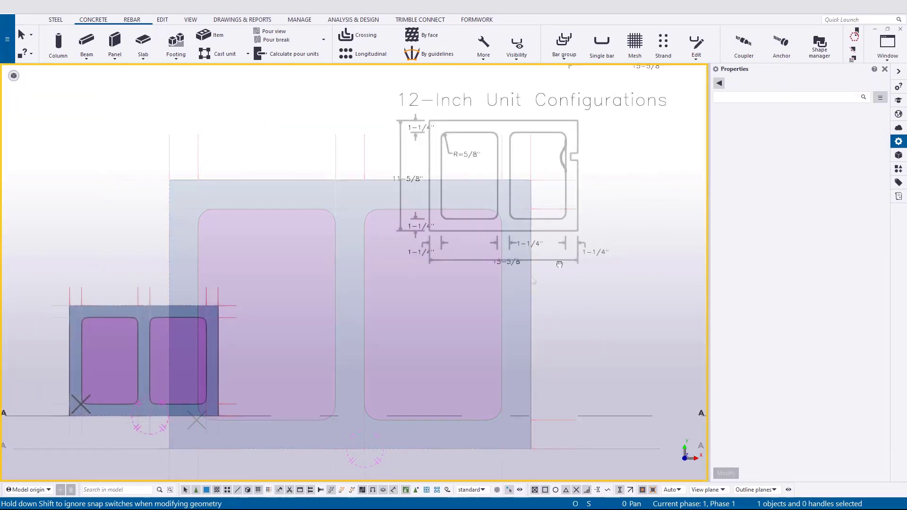
middle_drag(291, 339, 152, 437)
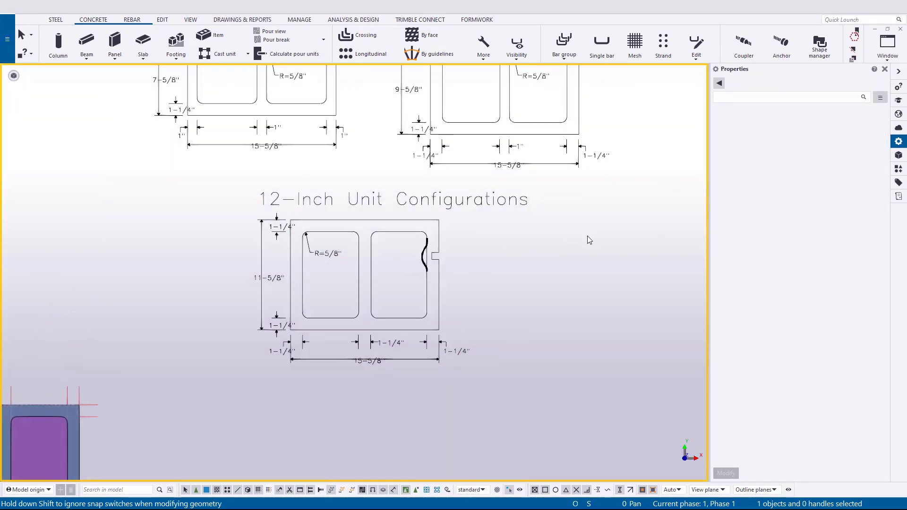
click(161, 20)
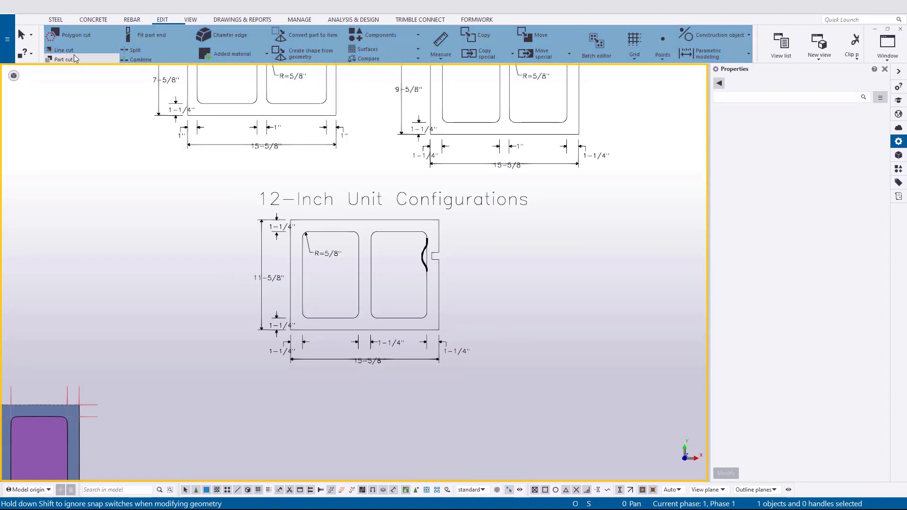
click(441, 44)
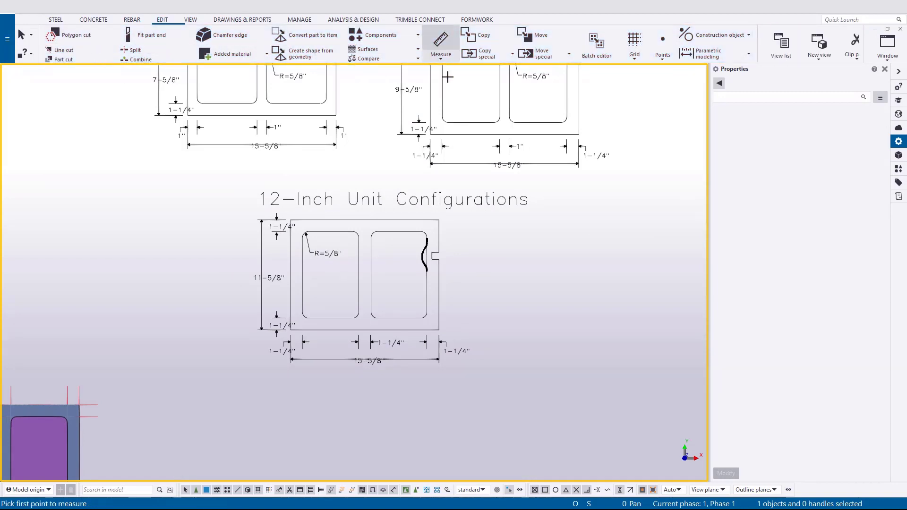
scroll(430, 117, up, 5)
middle_drag(437, 186, 403, 259)
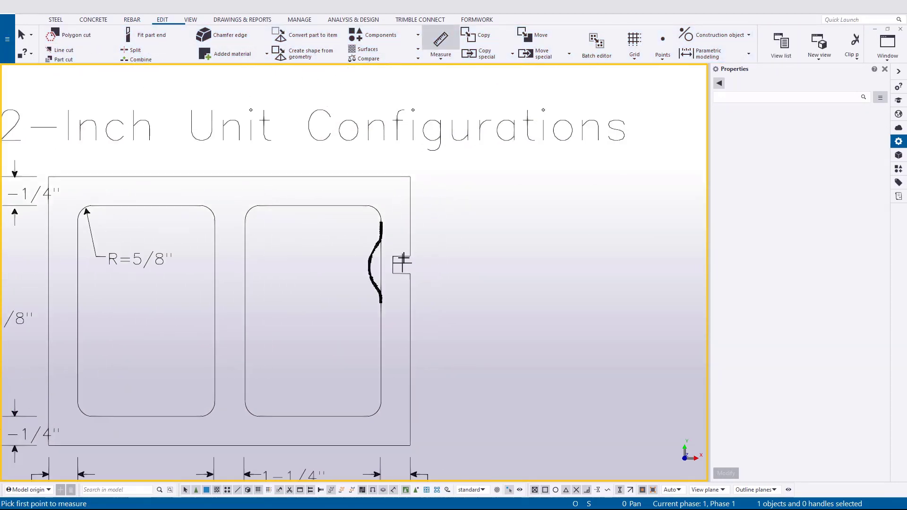
click(410, 176)
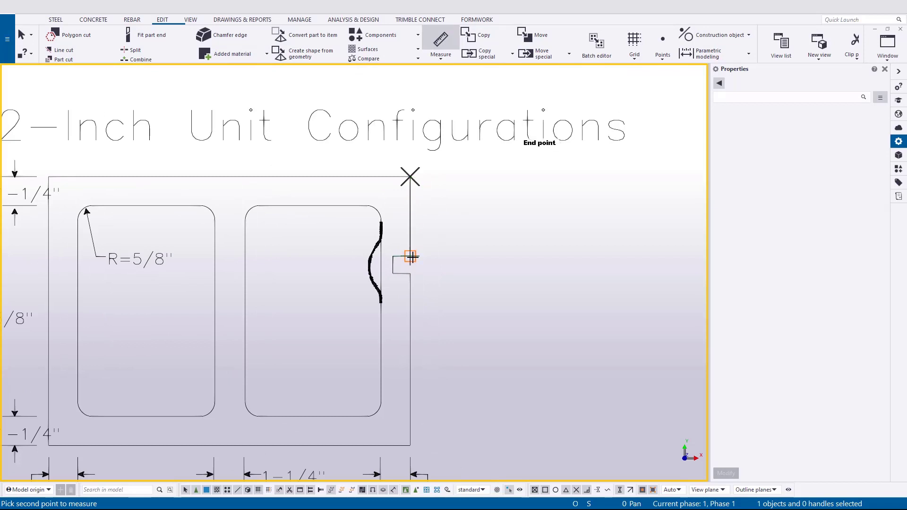
click(410, 256)
click(421, 257)
Measure the height and depth of the notch in the 12-inch unit drawing
click(409, 256)
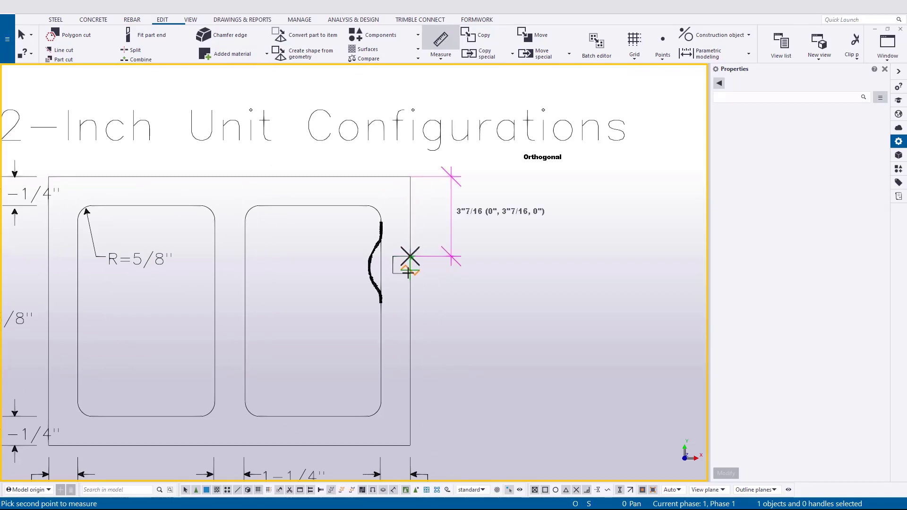
click(445, 279)
click(449, 274)
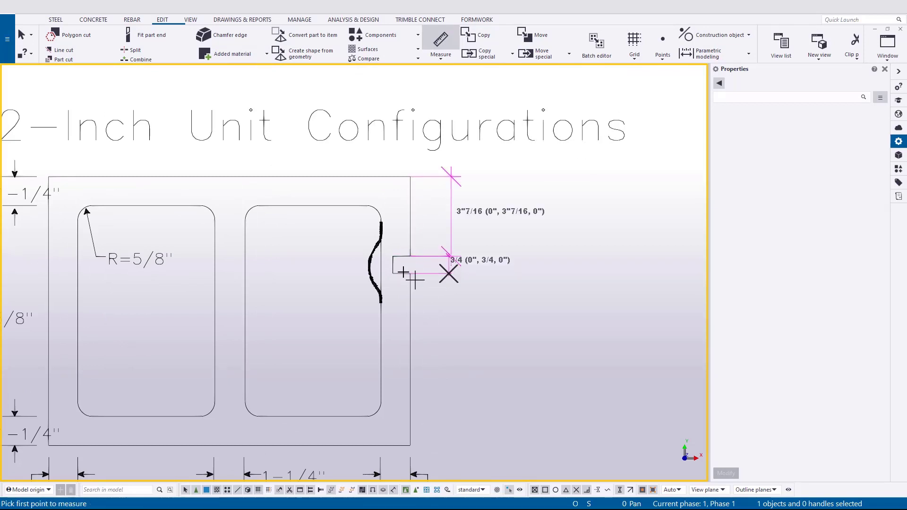
click(393, 258)
click(409, 255)
click(410, 234)
Measure the vertical distance from the drawing's outer top edge to the upper start of the curved bulge in the right cell
scroll(382, 243, up, 6)
click(373, 227)
scroll(374, 228, down, 5)
click(377, 136)
click(349, 136)
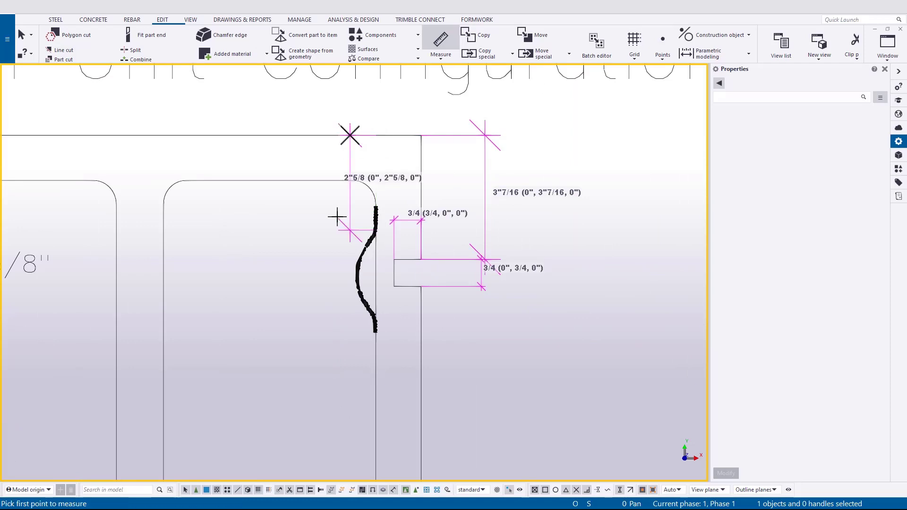
Measure the vertical length of the curved bulge between its two ends on the right cell's edge
scroll(376, 231, up, 4)
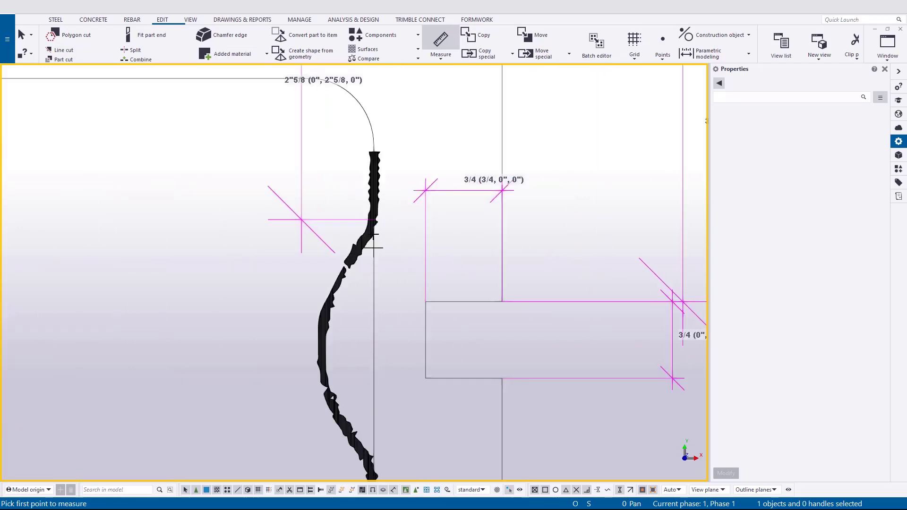
middle_drag(388, 399, 396, 305)
click(385, 374)
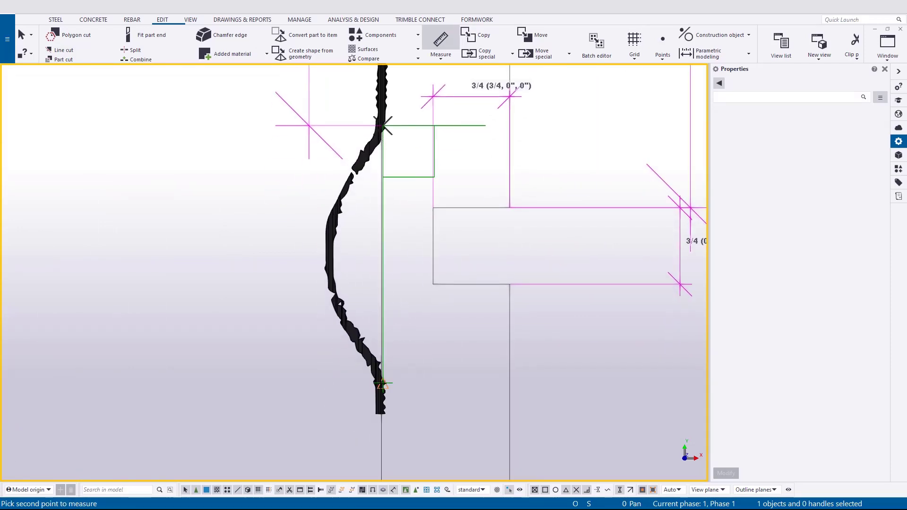
click(357, 383)
scroll(384, 318, down, 5)
right_click(482, 316)
click(536, 331)
Copy the modeled block's top edge construction line downward by 3.5 inches for the notch's upper edge
scroll(340, 353, down, 3)
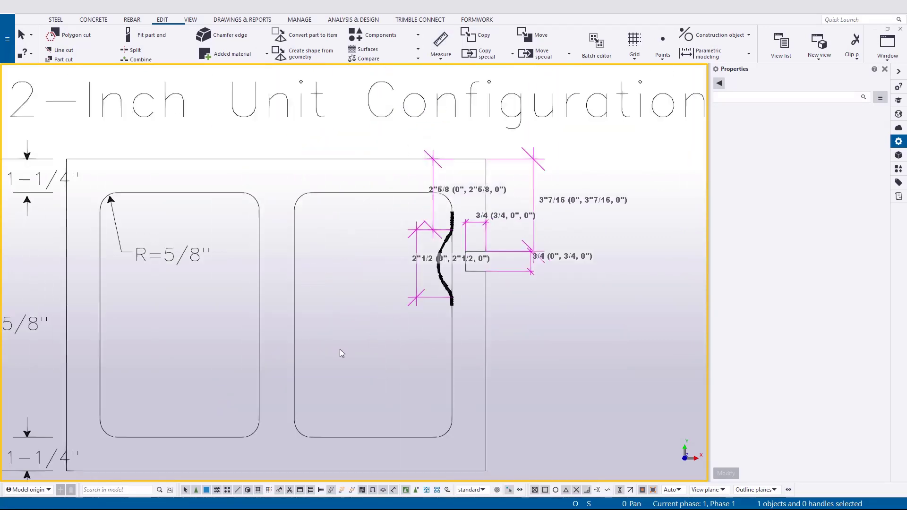
scroll(376, 324, up, 1)
middle_drag(376, 329, 401, 310)
scroll(406, 314, down, 1)
mouse_move(419, 344)
middle_down()
mouse_move(418, 376)
mouse_move(444, 348)
middle_up()
scroll(443, 348, down, 2)
middle_drag(292, 413, 475, 209)
scroll(475, 209, down, 3)
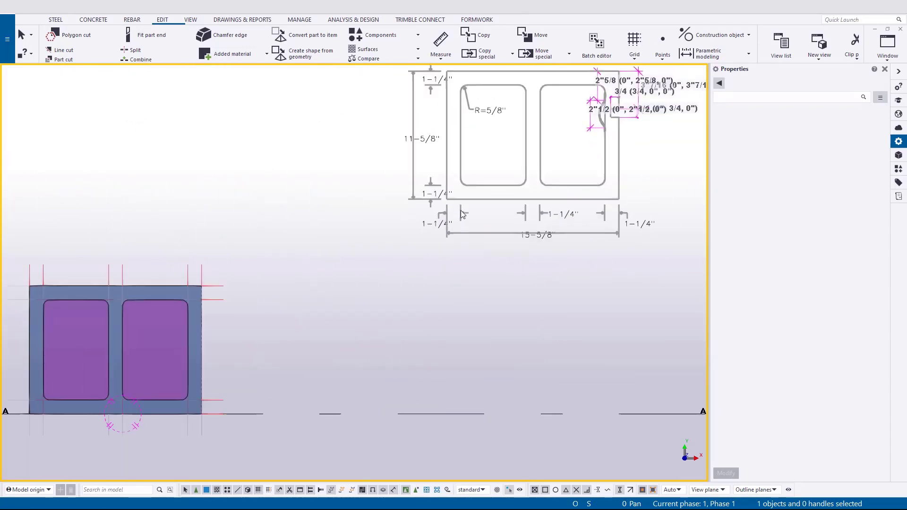
middle_drag(265, 358, 309, 351)
scroll(269, 290, up, 3)
click(256, 271)
middle_drag(369, 349, 311, 383)
scroll(312, 382, down, 2)
right_click(279, 335)
click(302, 191)
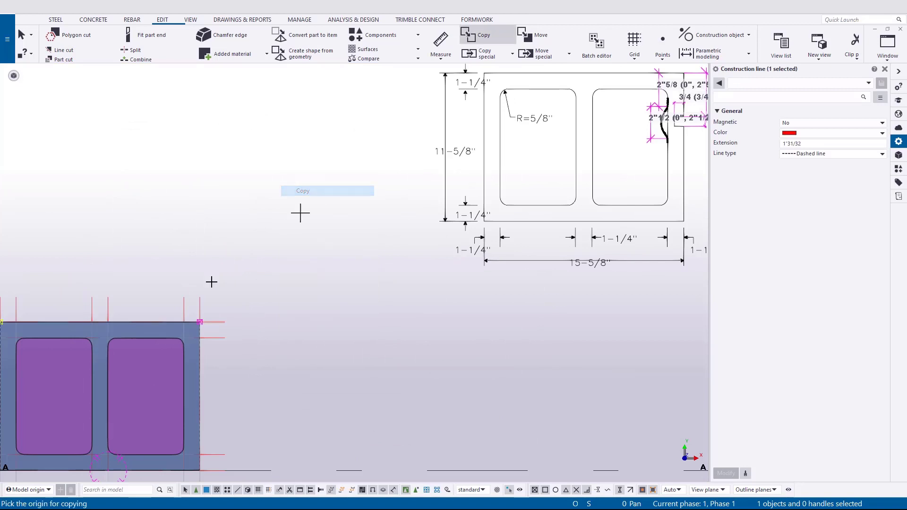
click(225, 323)
scroll(226, 383, down, 1)
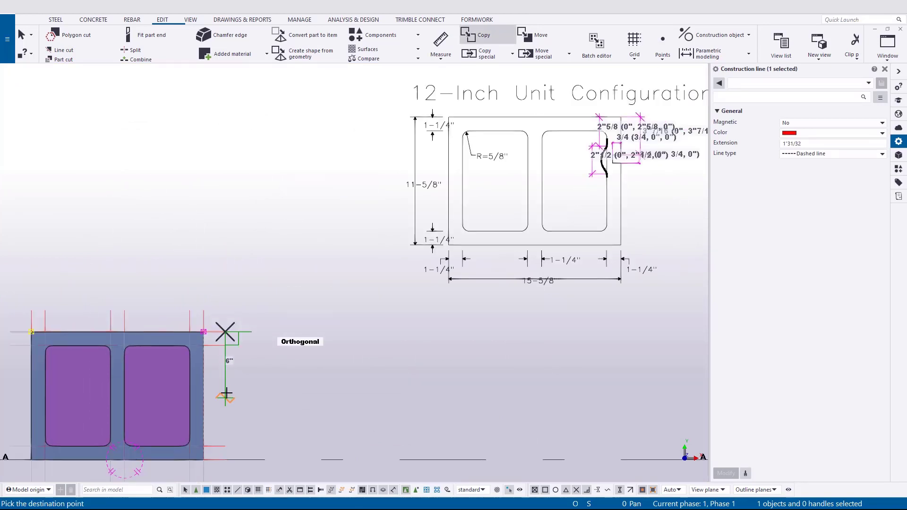
middle_drag(661, 270, 532, 375)
scroll(510, 284, up, 5)
scroll(228, 408, down, 4)
middle_drag(229, 407, 641, 241)
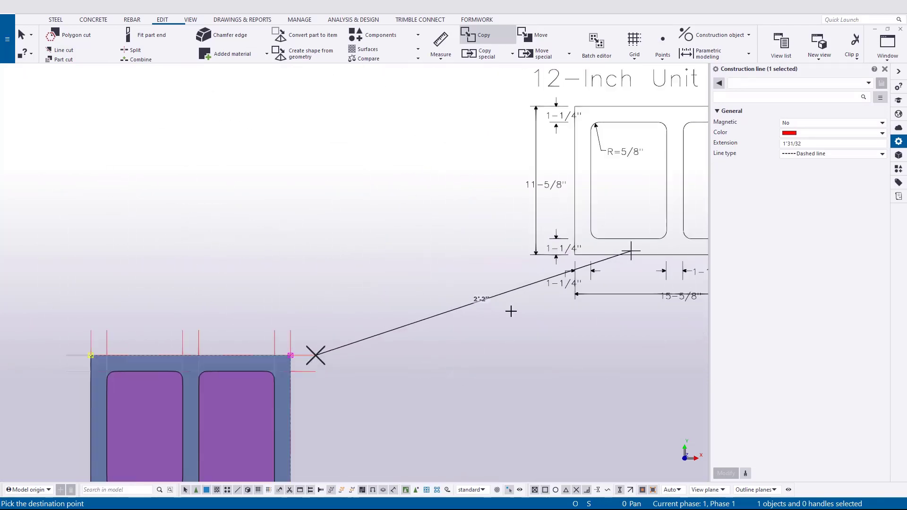
middle_drag(247, 455, 364, 379)
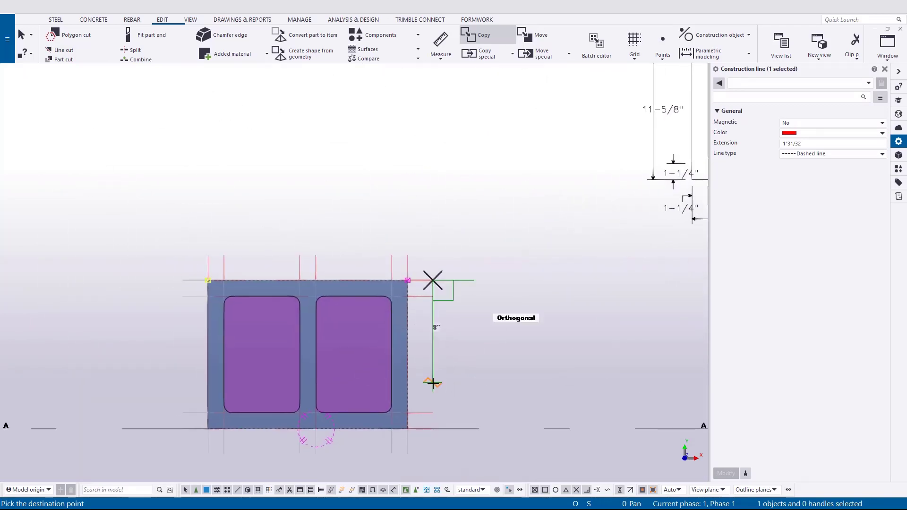
text(3.5)
key(Return)
right_click(500, 363)
click(548, 202)
Copy the notch's upper construction line 3/4" downward to mark its lower edge
scroll(426, 319, up, 2)
scroll(427, 328, up, 1)
key(ctrl+c)
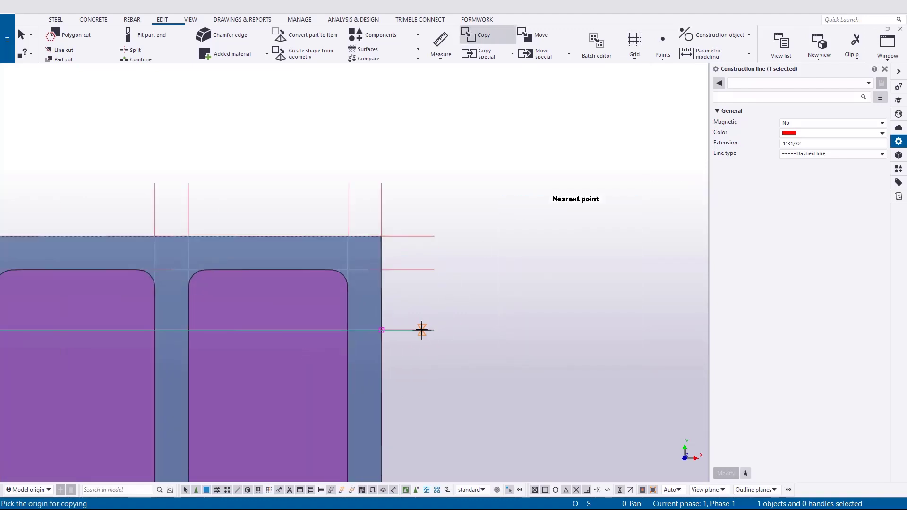
click(422, 329)
text(5)
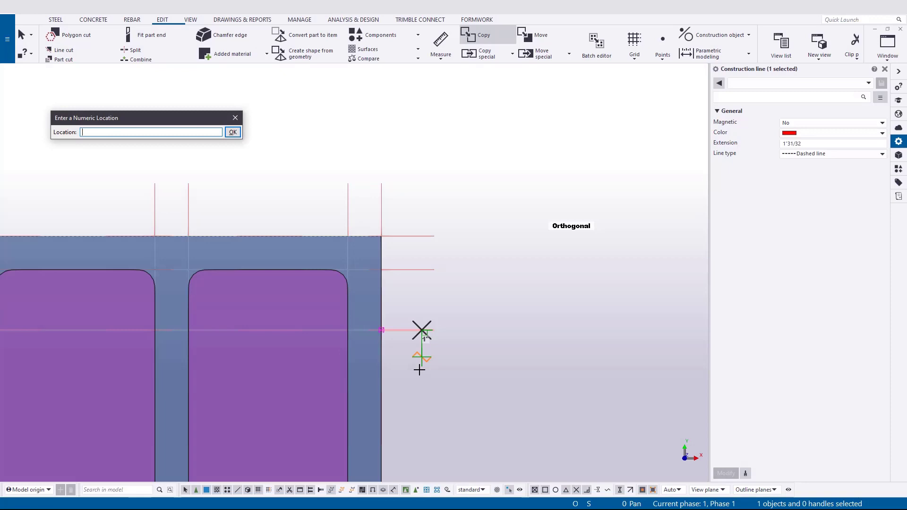
key(Return)
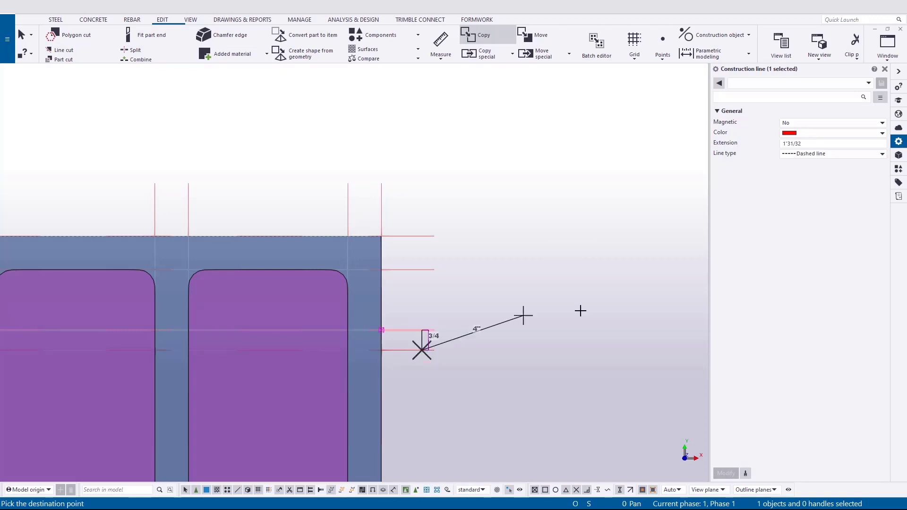
right_click(582, 321)
click(606, 336)
Reshape the base slab's right side into a rectangular notch between the two notch construction lines
middle_drag(365, 289, 412, 221)
scroll(413, 221, up, 1)
click(413, 221)
scroll(420, 217, up, 2)
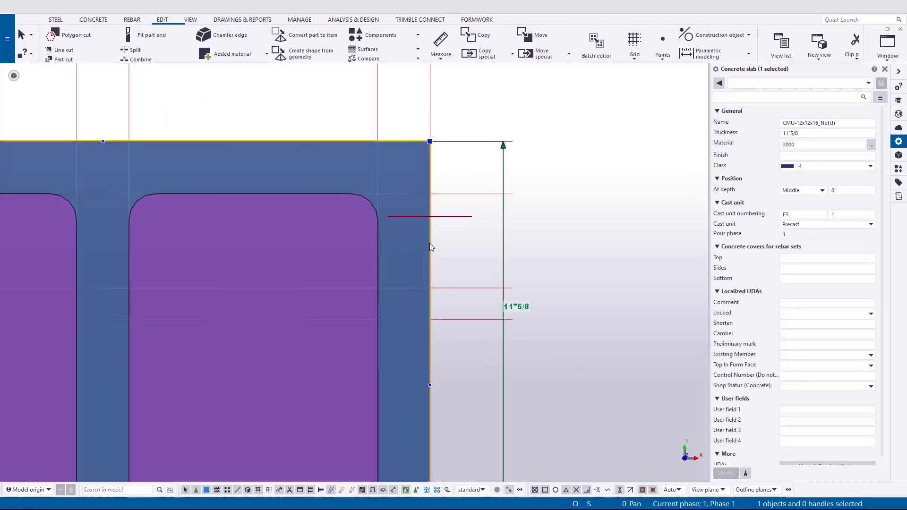
drag(441, 300, 430, 288)
drag(430, 460, 383, 318)
scroll(427, 330, up, 2)
scroll(384, 312, up, 1)
drag(412, 290, 384, 261)
Copy the construction line along the block's right edge 3/4" inward to mark the notch depth
click(439, 287)
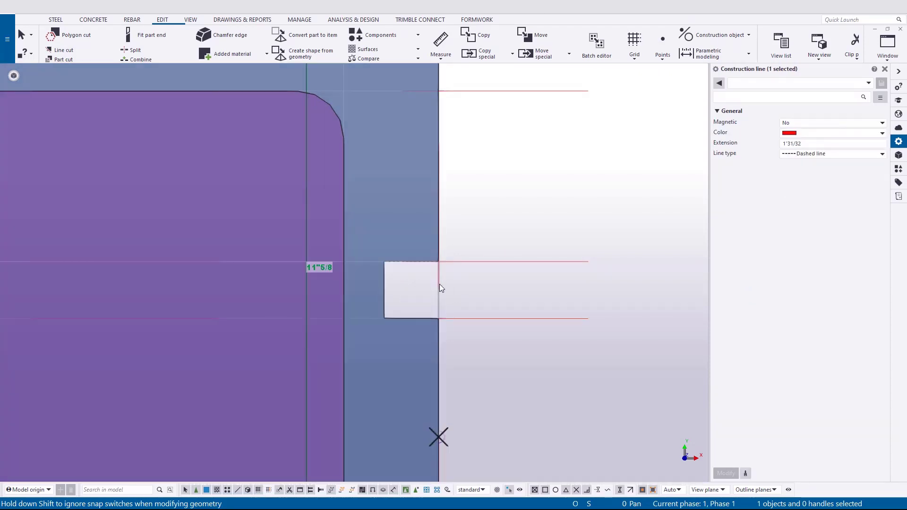
key(ctrl+c)
click(438, 284)
text(3/4)
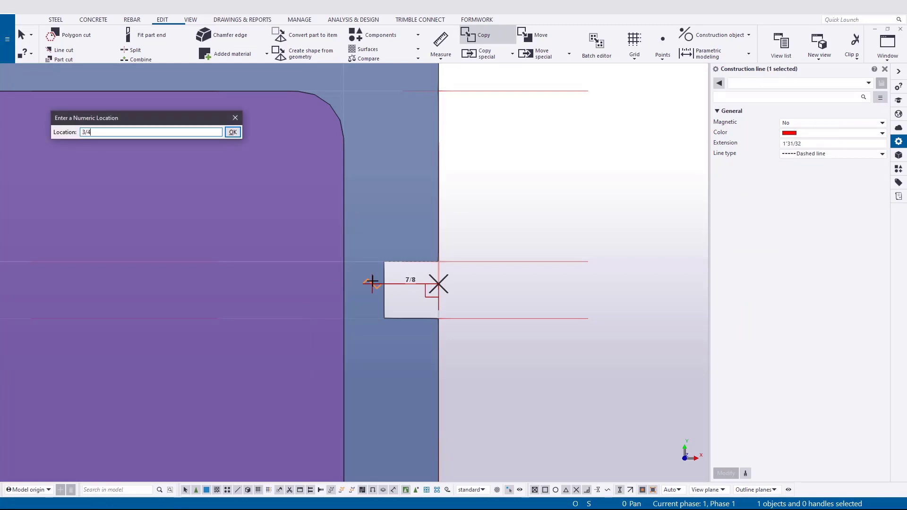
key(Return)
right_click(370, 281)
click(378, 288)
Move the notch's inner edge onto the notch depth construction line
scroll(384, 304, up, 2)
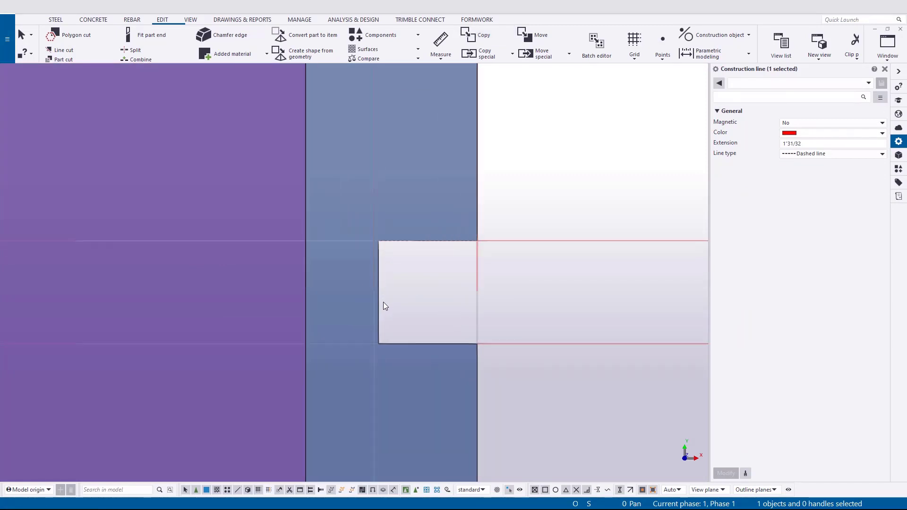
click(377, 302)
scroll(380, 321, up, 1)
mouse_move(376, 305)
mouse_down()
mouse_move(344, 299)
mouse_move(371, 301)
mouse_up()
Delete the construction lines used for the notch
scroll(492, 304, down, 2)
scroll(493, 304, down, 2)
middle_drag(617, 297, 310, 411)
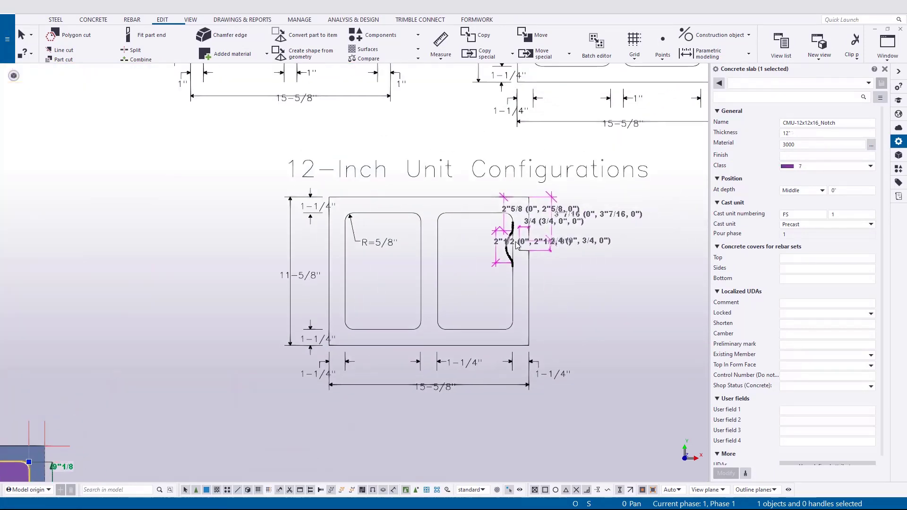
scroll(510, 227, up, 2)
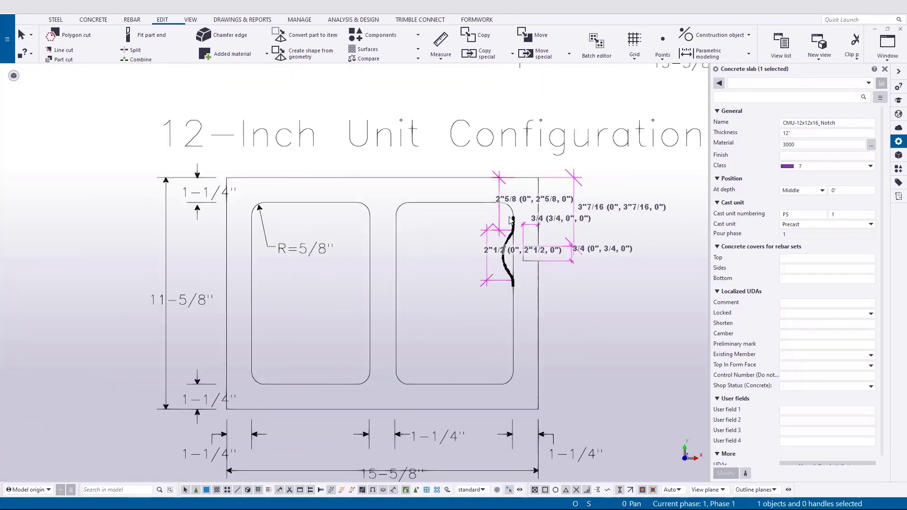
scroll(510, 219, down, 3)
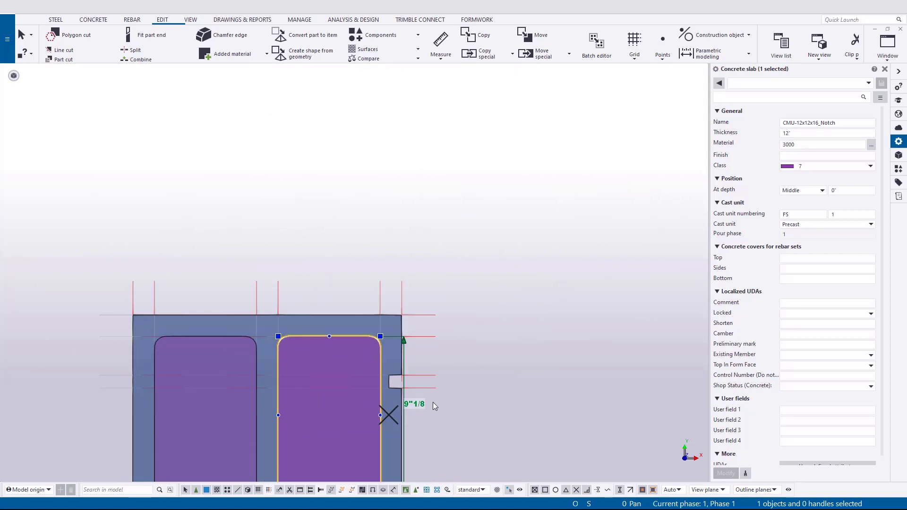
click(455, 392)
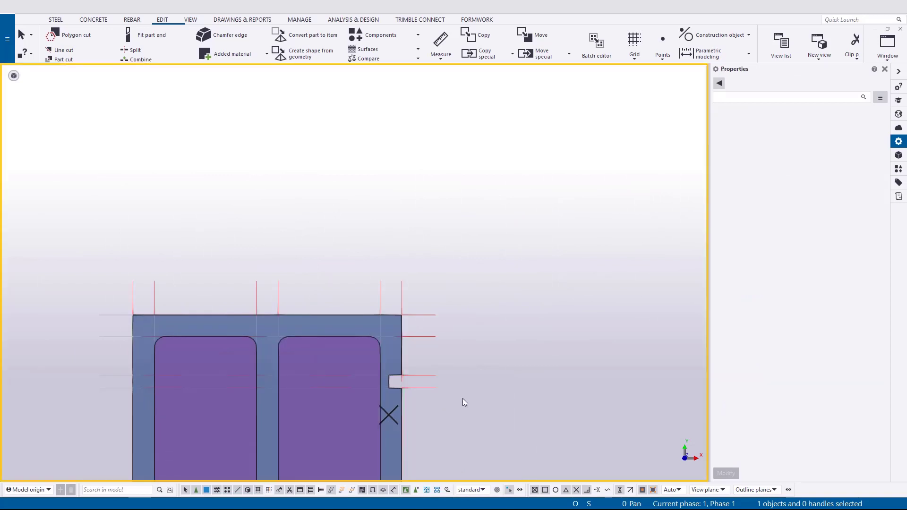
drag(428, 356, 427, 357)
key(Delete)
scroll(424, 327, up, 2)
Copy the block's top edge construction line 2"5/8 downward to mark the upper start of the bulge
click(423, 311)
scroll(424, 359, down, 3)
scroll(480, 350, up, 2)
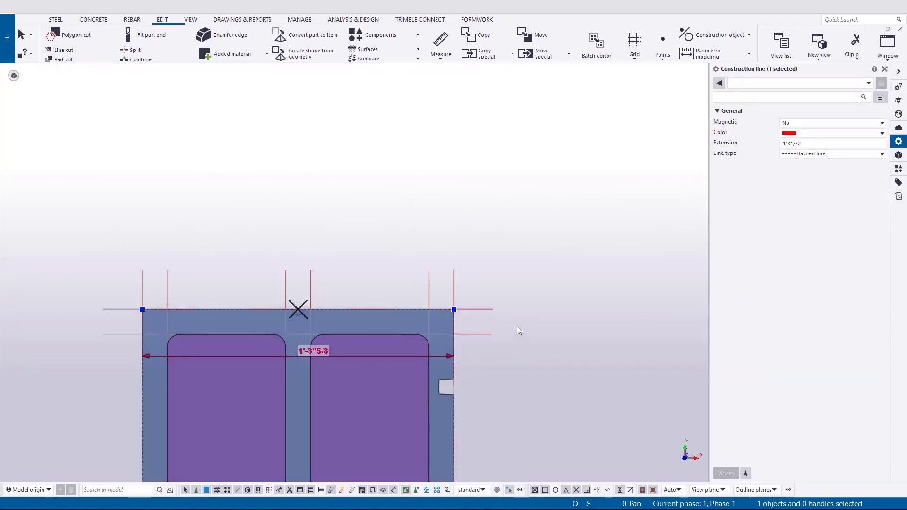
key(ctrl+c)
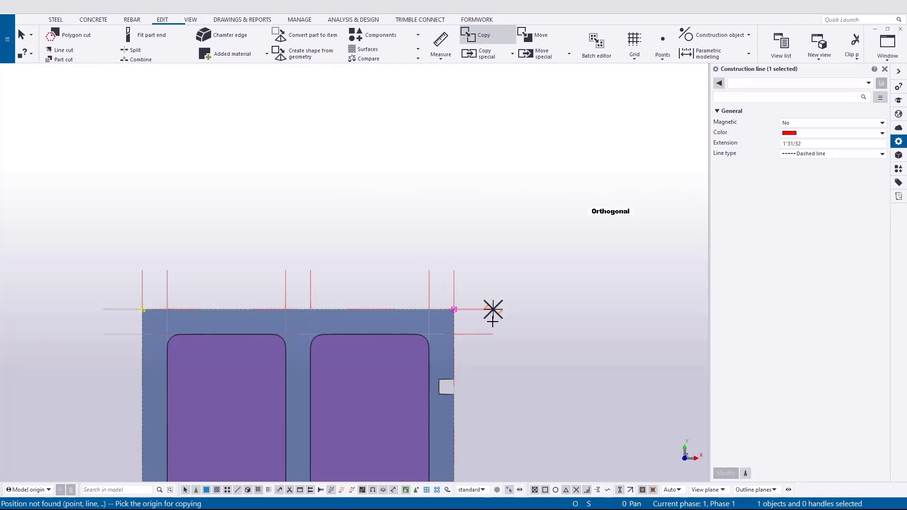
click(493, 328)
text(2"5/)
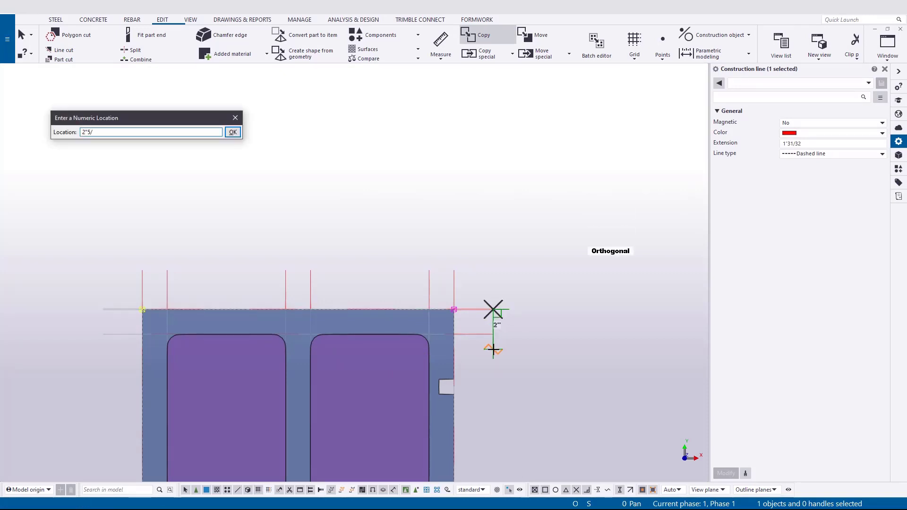
text(8)
key(Return)
right_click(555, 414)
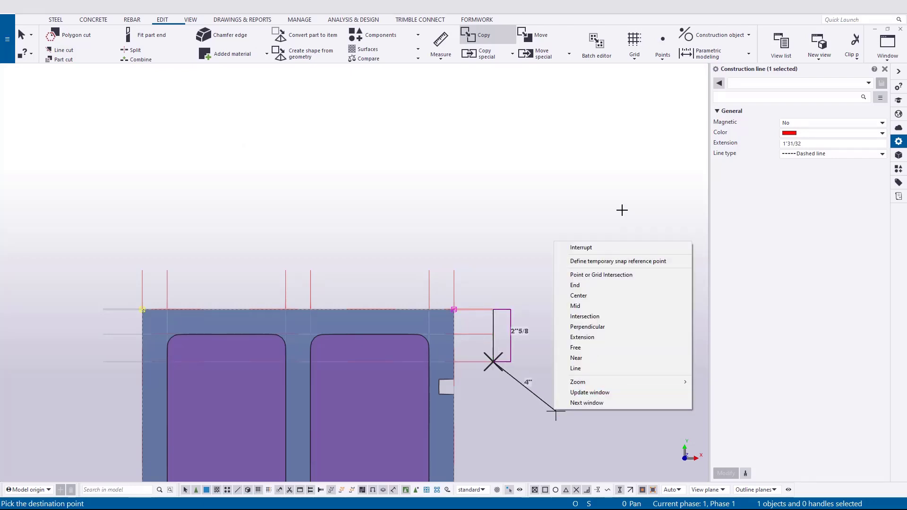
click(600, 247)
Copy the bulge's upper construction line 2 1/2" downward to mark its lower end
click(483, 362)
key(ctrl+c)
click(480, 363)
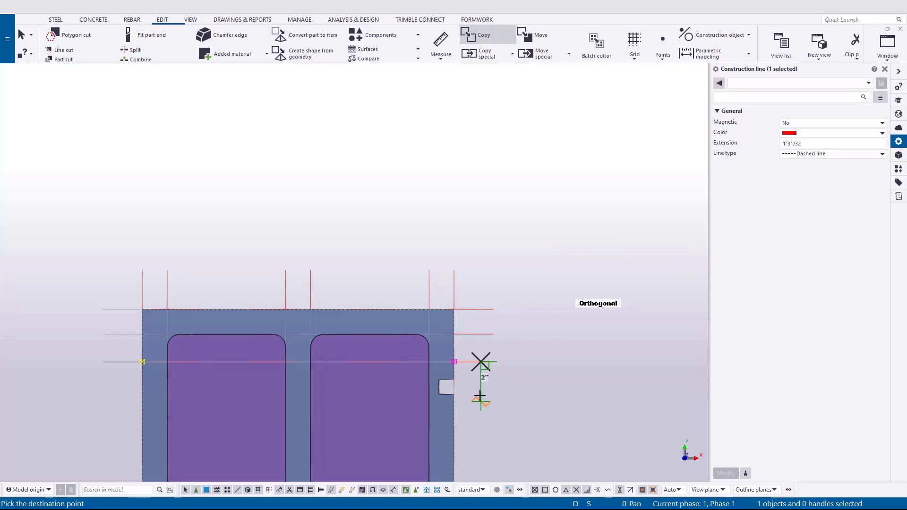
text(2 1/2)
key(Return)
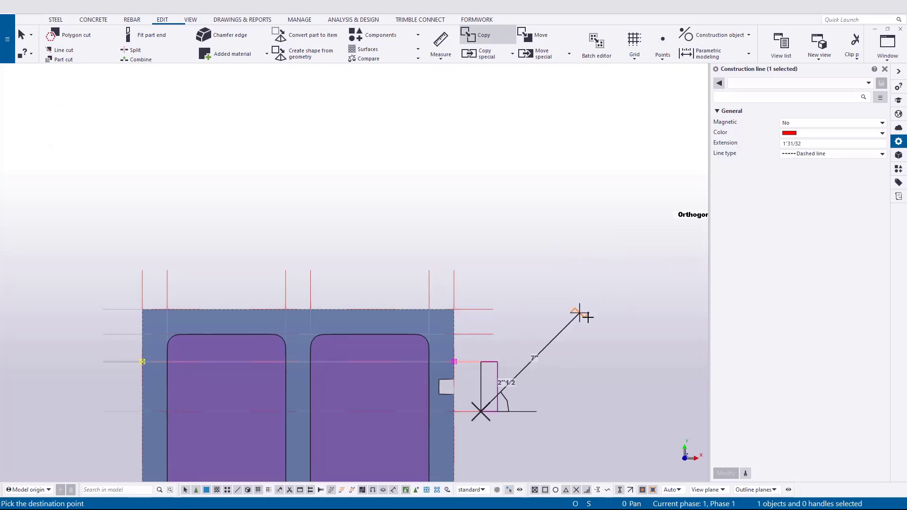
right_click(583, 335)
click(611, 345)
scroll(415, 444, up, 3)
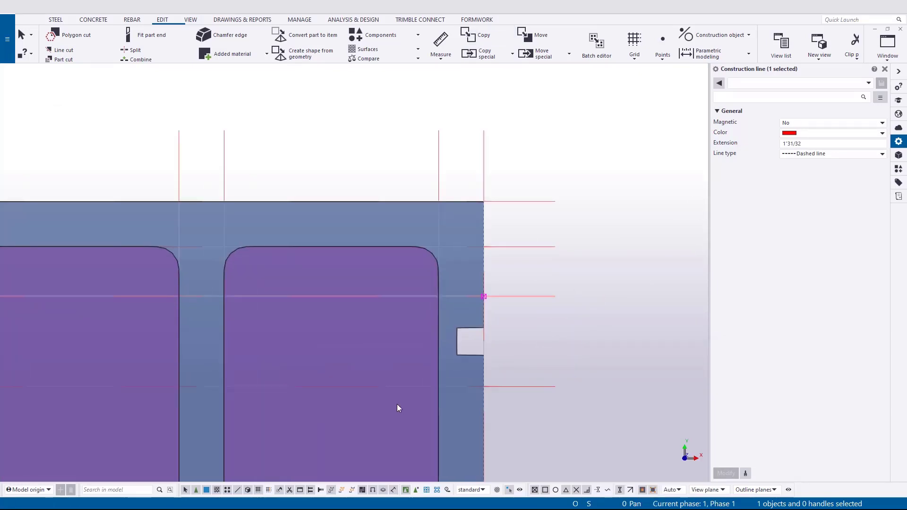
Reshape the right core slab's notch-side edge with points on both bulge construction lines and a peak pulled inward between them
scroll(429, 330, up, 2)
click(443, 340)
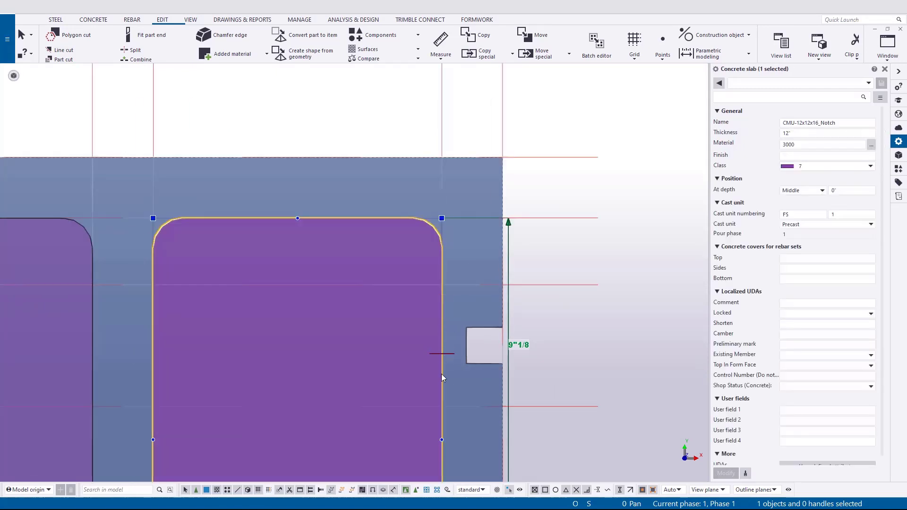
drag(440, 441, 442, 406)
scroll(454, 334, down, 1)
drag(442, 315, 443, 291)
drag(444, 346, 401, 347)
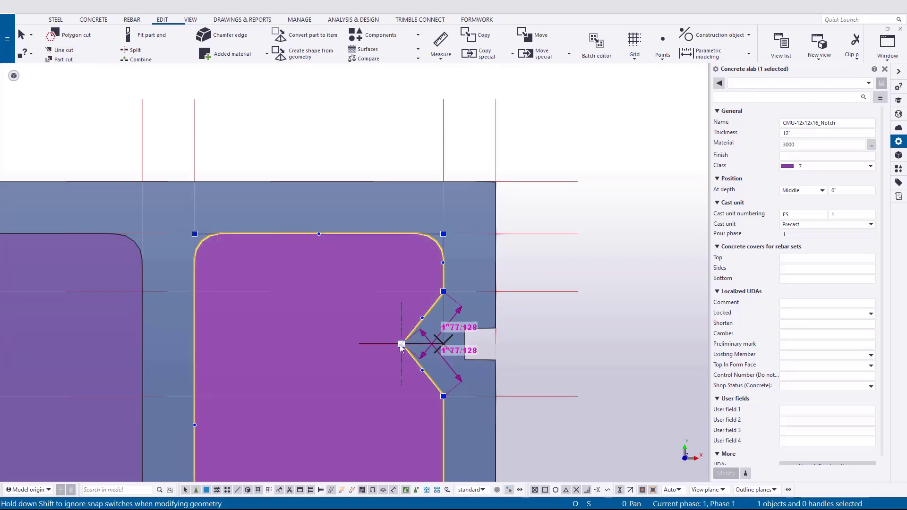
click(630, 259)
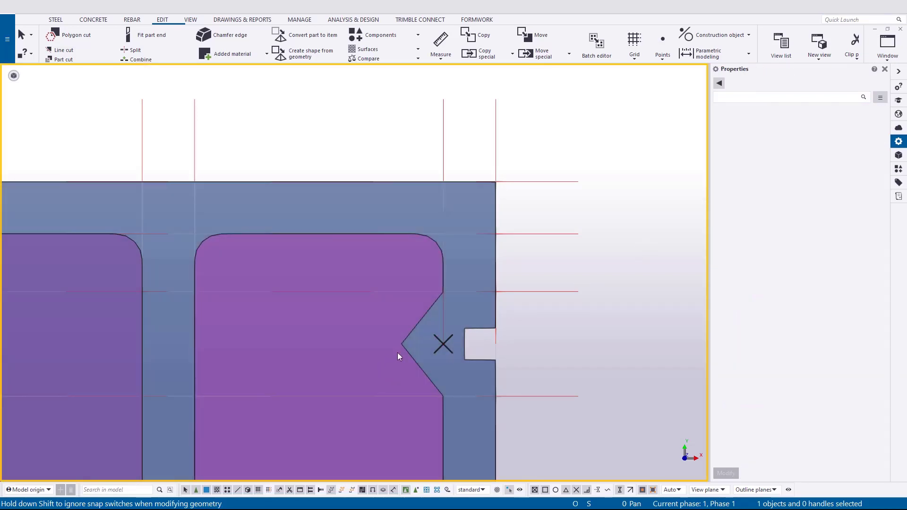
Change the corner chamfer type at the bulge's peak to Arc point
click(403, 348)
click(402, 344)
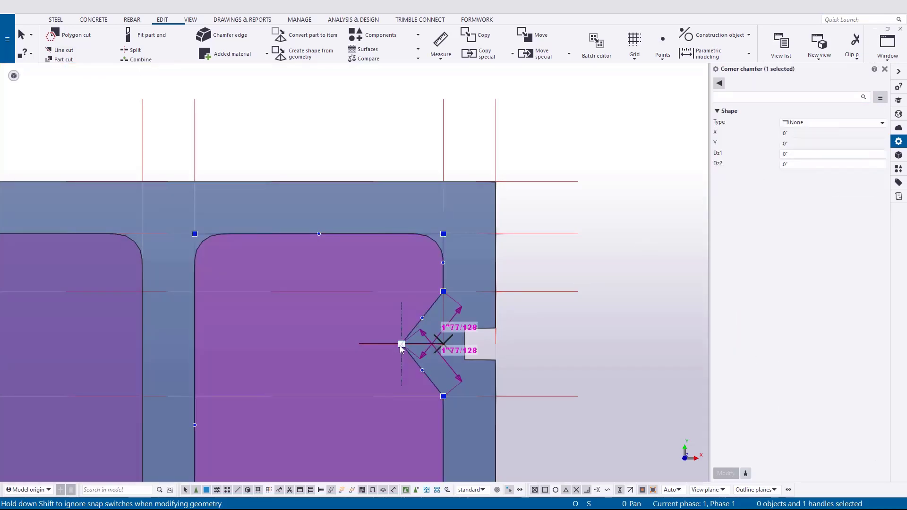
click(815, 123)
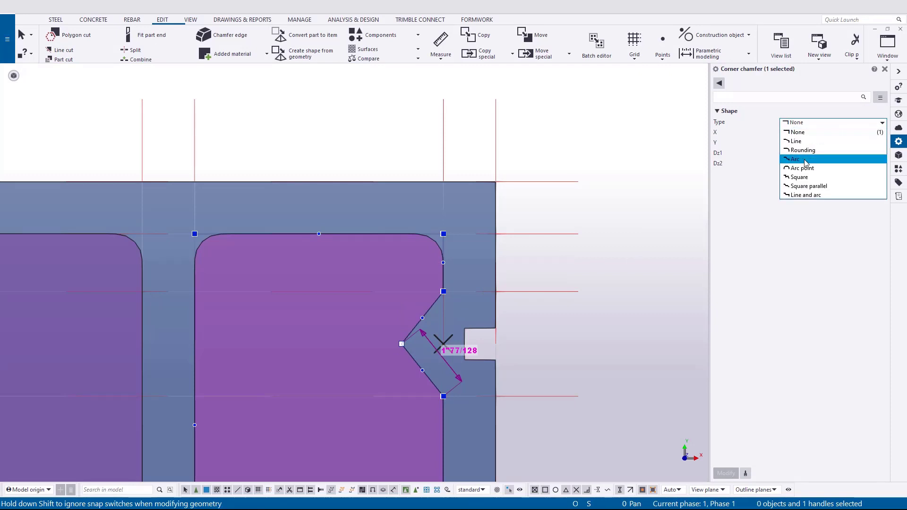
click(803, 168)
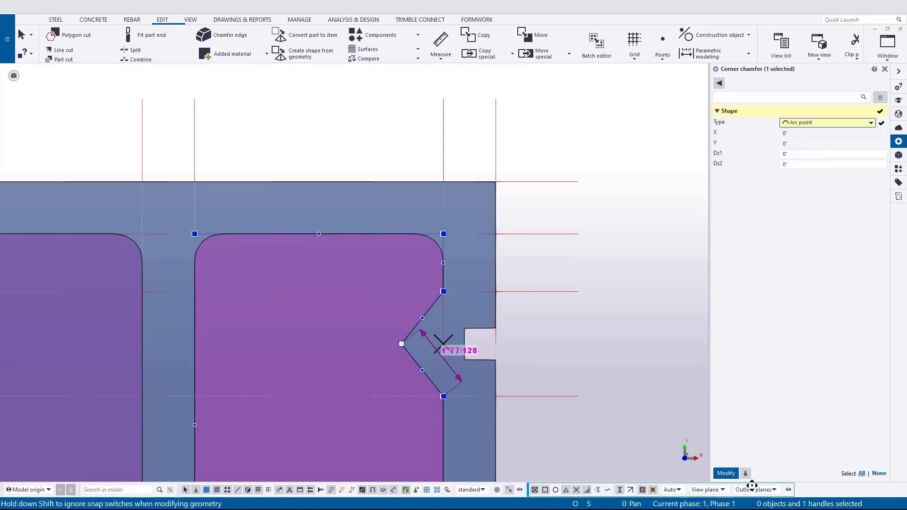
click(725, 474)
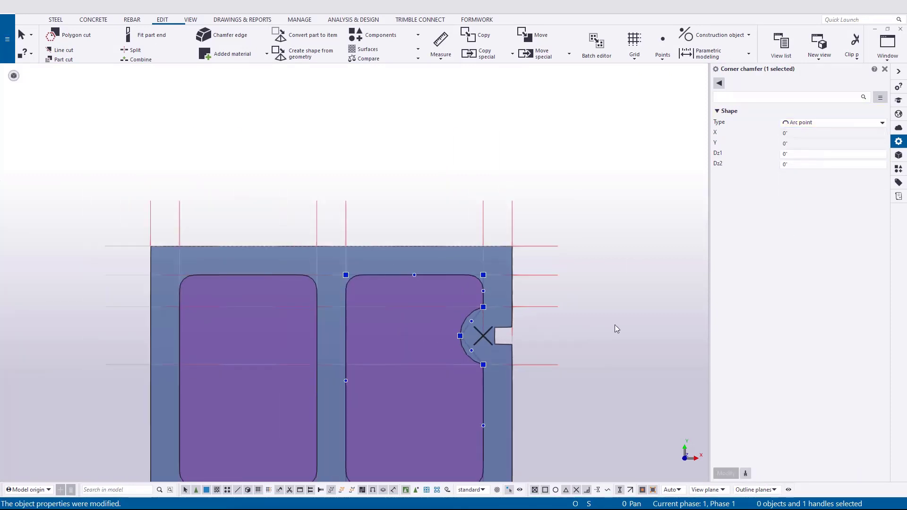
Measure the depth of the right cell's bulge on the 12-inch unit drawing
middle_drag(614, 326, 301, 385)
middle_drag(574, 290, 204, 464)
scroll(504, 233, up, 2)
middle_drag(633, 160, 396, 349)
scroll(494, 279, up, 2)
key(f)
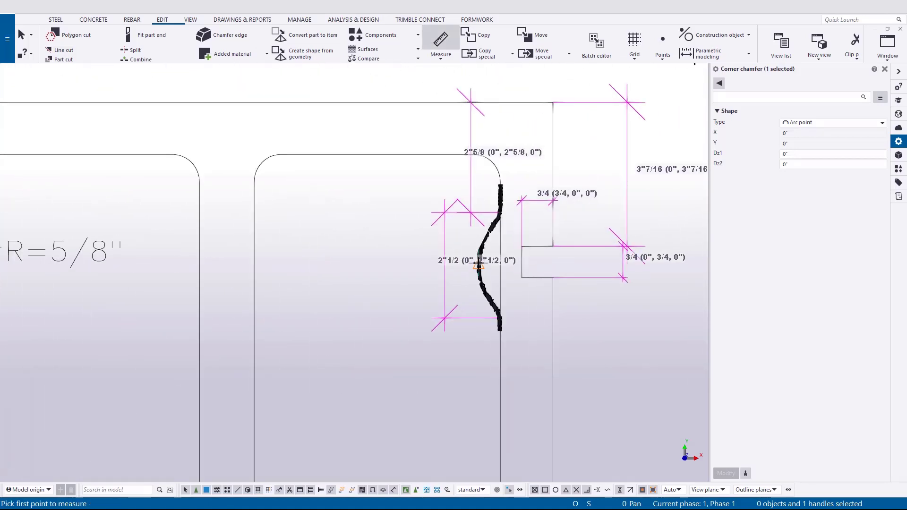
scroll(508, 317, up, 2)
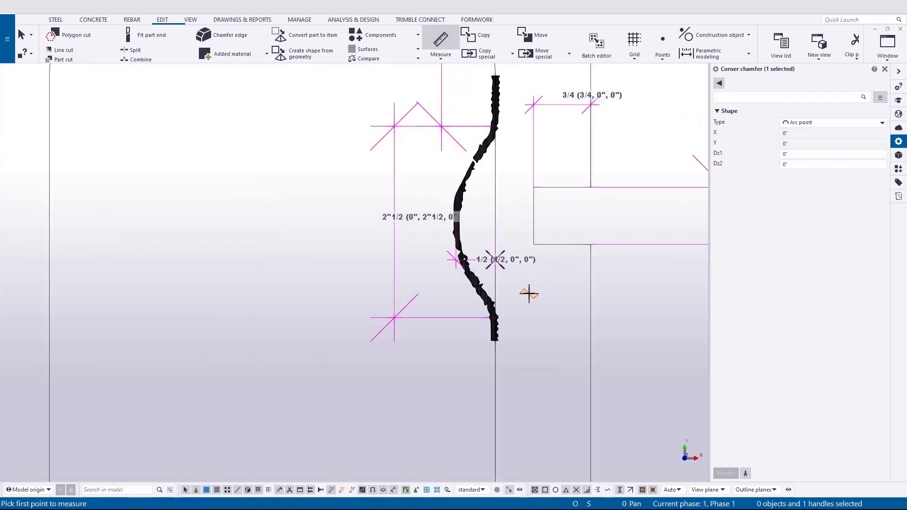
key(Escape)
Move the bulge's arc point toward the notch so the bulge is about 1/2" deep
scroll(529, 294, down, 5)
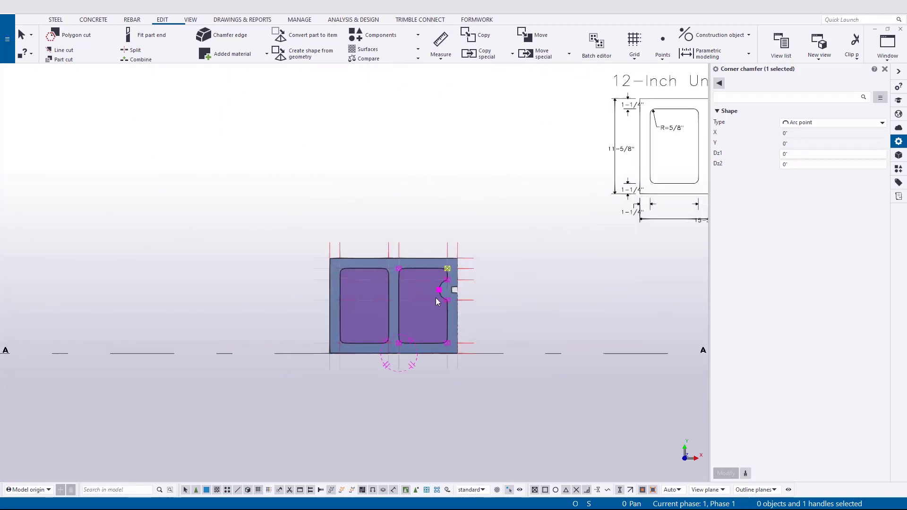
scroll(424, 291, up, 5)
click(409, 229)
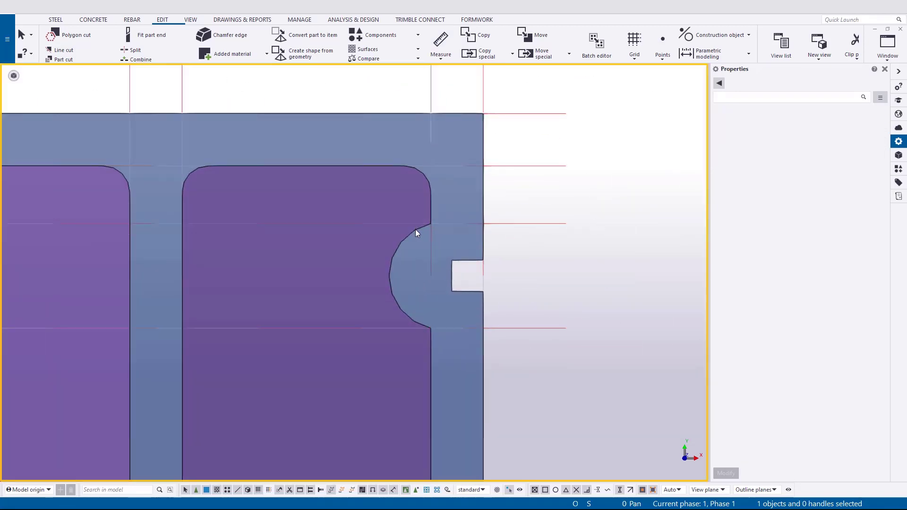
scroll(406, 240, up, 1)
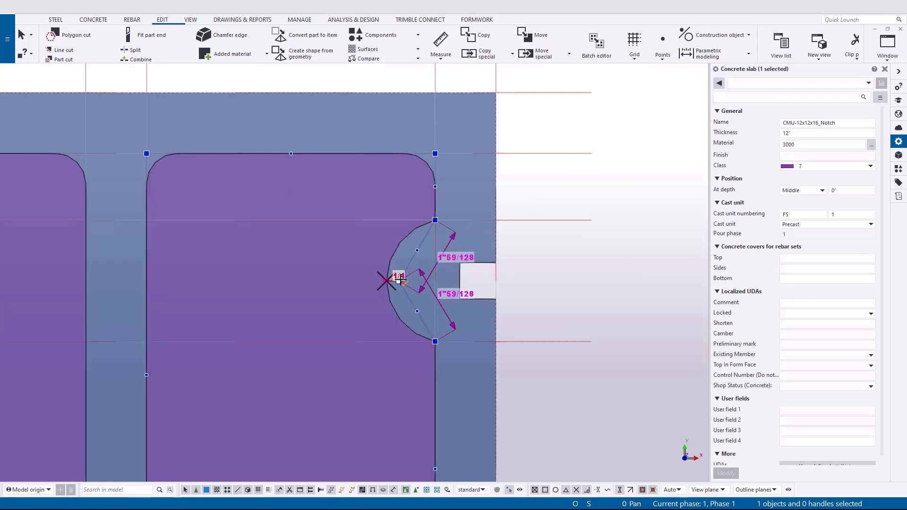
drag(400, 281, 412, 282)
click(613, 296)
Cut the block with both core slabs using Part cut
scroll(613, 296, down, 8)
middle_drag(603, 371, 547, 283)
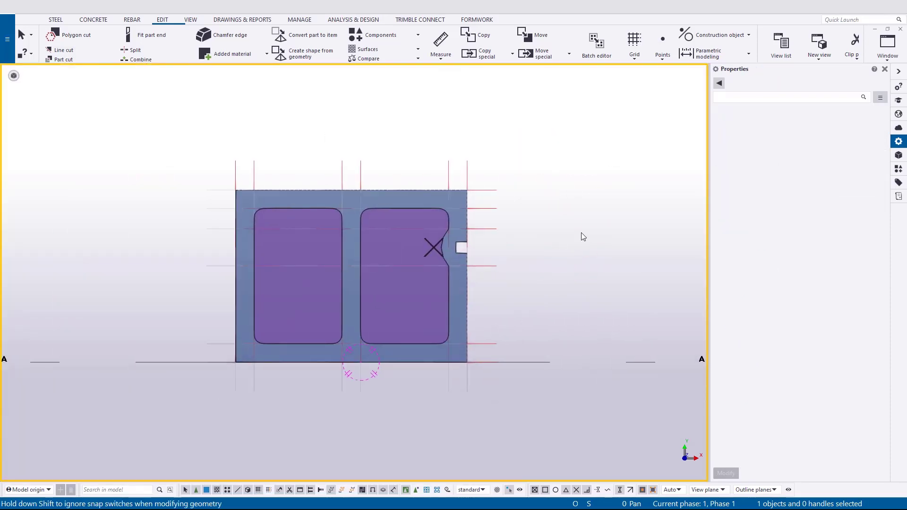
mouse_move(482, 338)
ctrl+middle_down()
mouse_move(546, 259)
mouse_move(558, 262)
ctrl+middle_up()
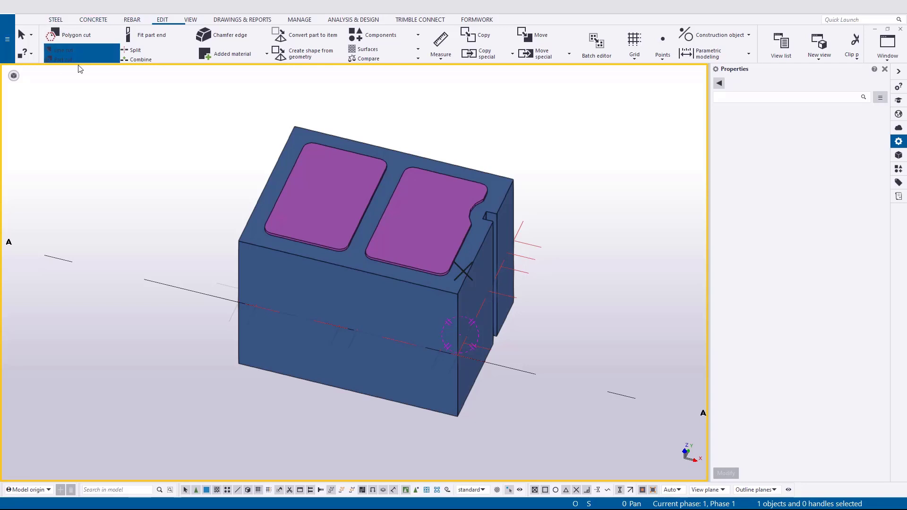
click(64, 59)
click(300, 272)
click(308, 208)
click(320, 299)
click(433, 237)
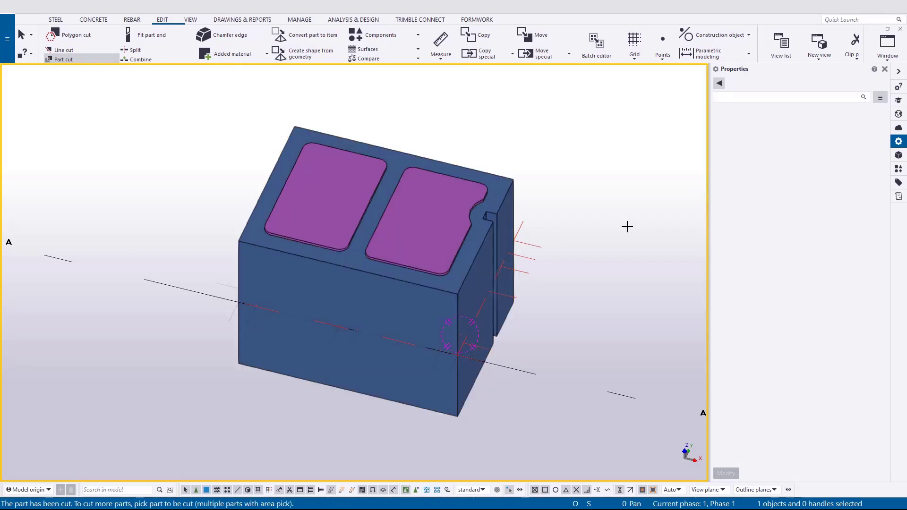
right_click(630, 229)
click(638, 233)
Delete the two core slabs that served as cutting parts, leaving the hollow cells open
click(445, 215)
key(Delete)
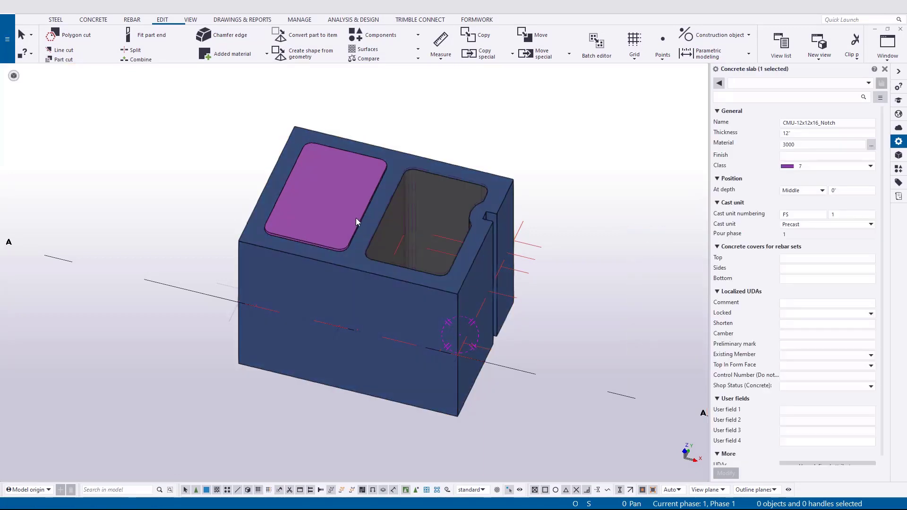
click(356, 217)
key(Delete)
scroll(392, 318, down, 2)
right_click(636, 302)
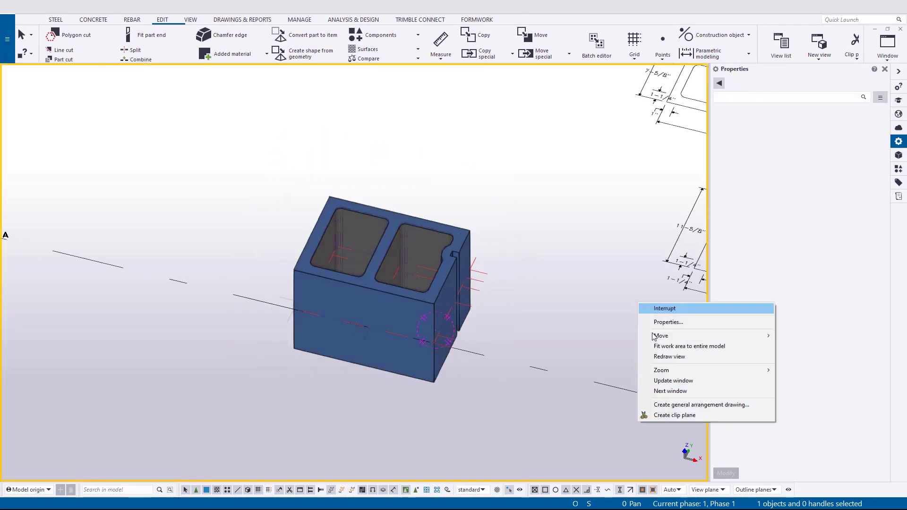
click(685, 352)
In plan view, move the block by the midpoint of its left edge to the intersection of grid lines 1 and A
mouse_move(440, 331)
ctrl+middle_down()
mouse_move(441, 318)
mouse_move(470, 354)
mouse_move(455, 407)
mouse_move(422, 306)
ctrl+middle_up()
click(328, 339)
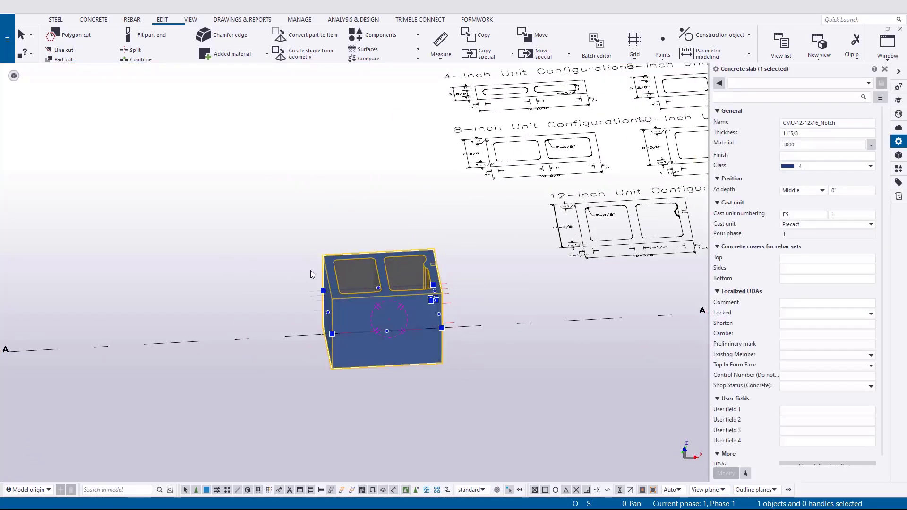
key(ctrl+p)
middle_drag(251, 404, 454, 359)
scroll(381, 365, up, 3)
right_click(333, 355)
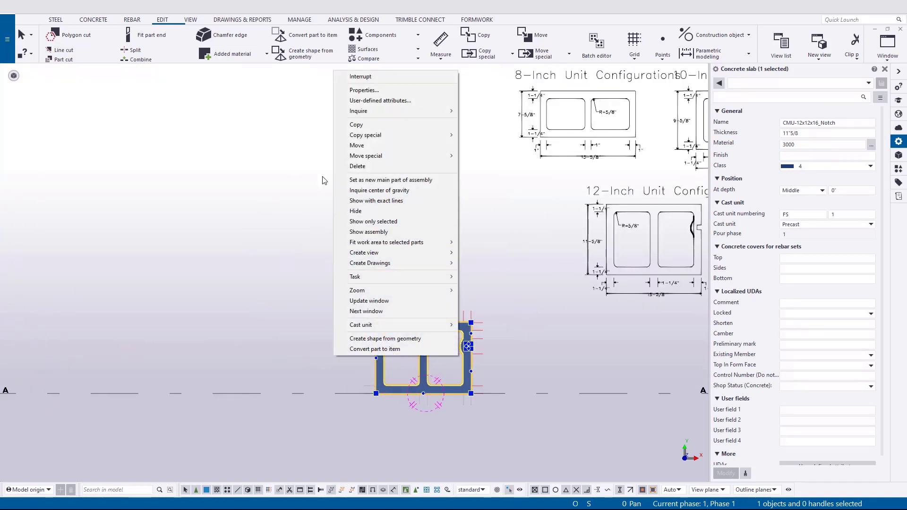
click(418, 144)
scroll(418, 142, up, 2)
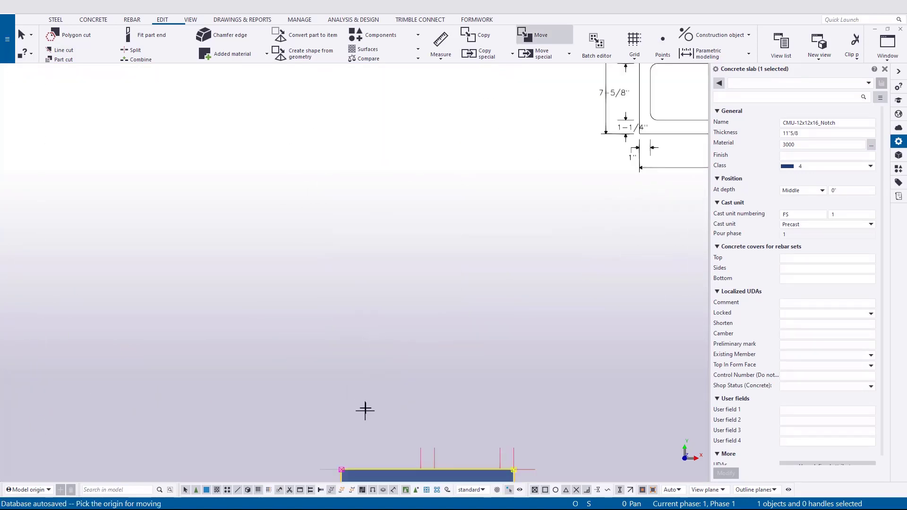
middle_drag(364, 408, 488, 132)
click(466, 249)
scroll(189, 294, down, 2)
middle_drag(189, 294, 476, 332)
middle_drag(136, 355, 628, 379)
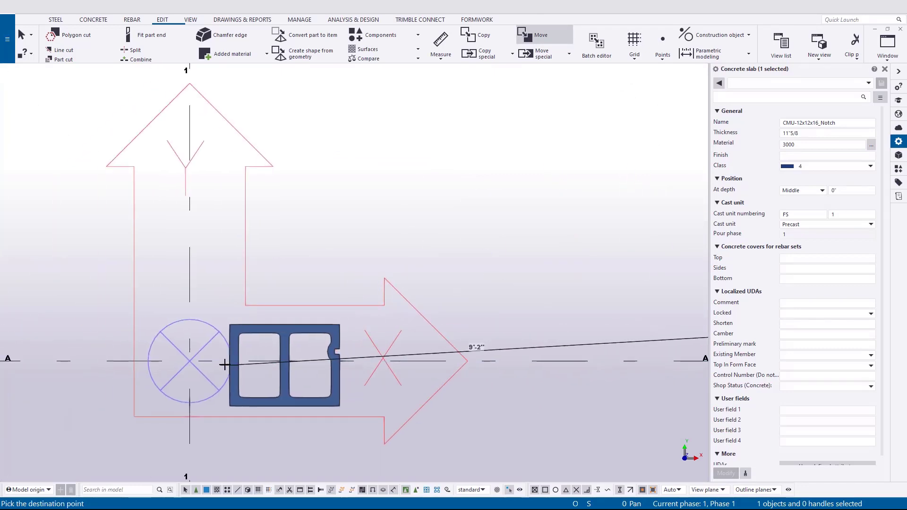
click(191, 362)
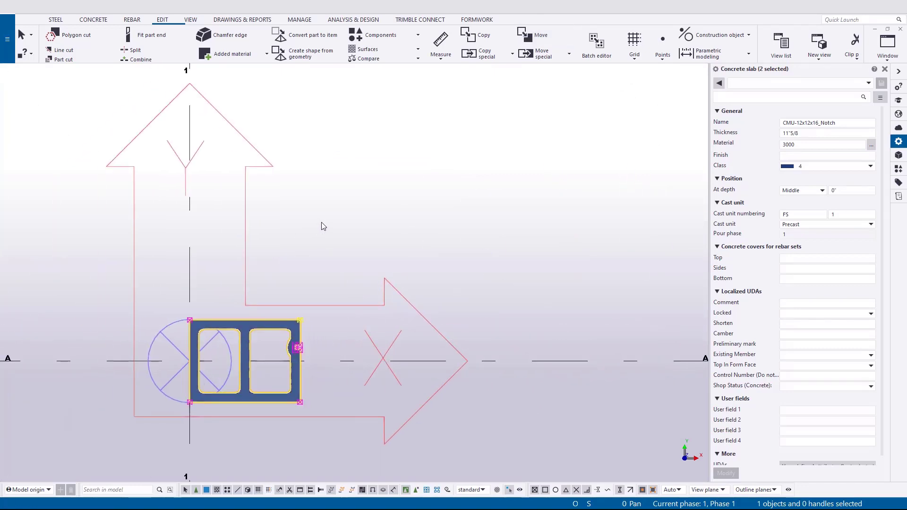
click(386, 227)
Export only the block to SketchUp with the output file name CMU-12d12x16_Notch
ctrl+middle_drag(279, 366, 203, 392)
click(231, 324)
click(6, 37)
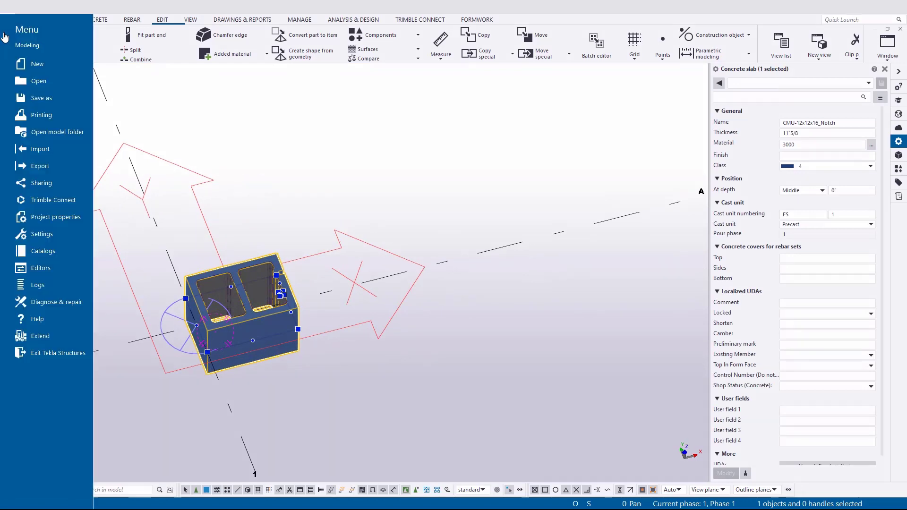
click(40, 166)
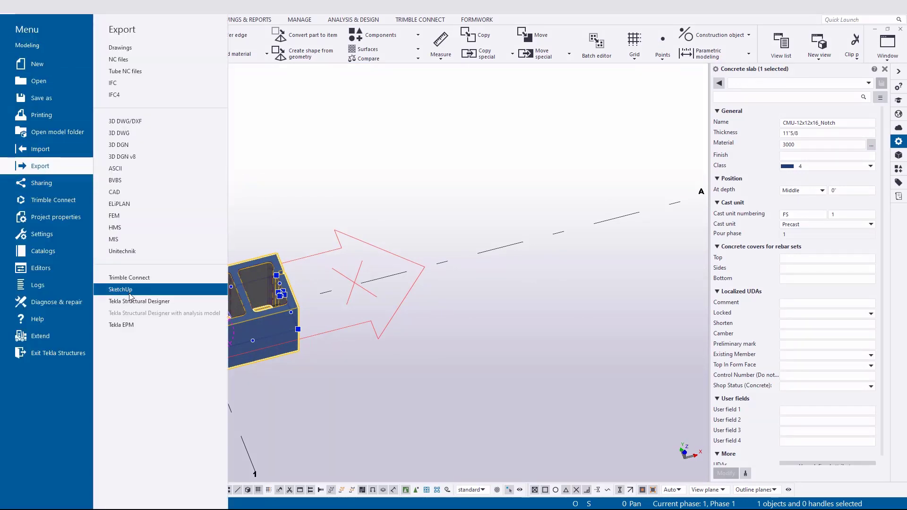
click(304, 192)
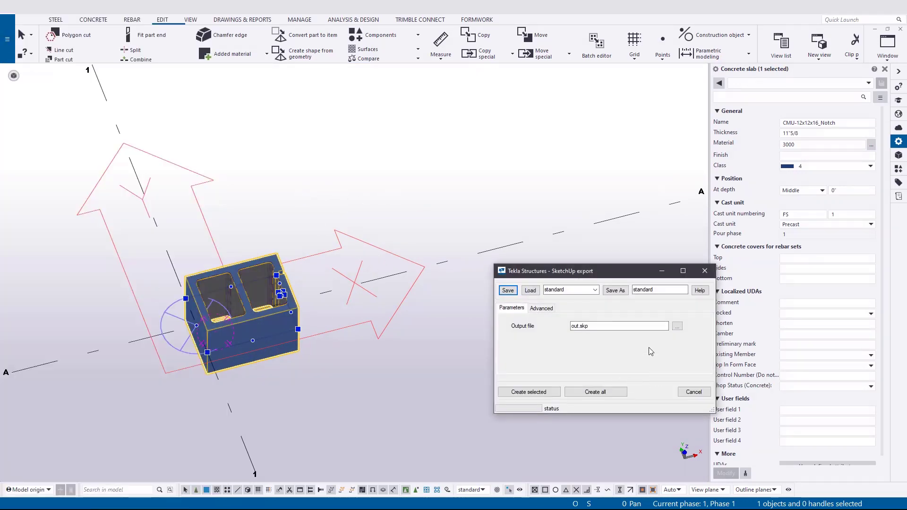
drag(595, 326, 543, 324)
text(CMU-12d12)
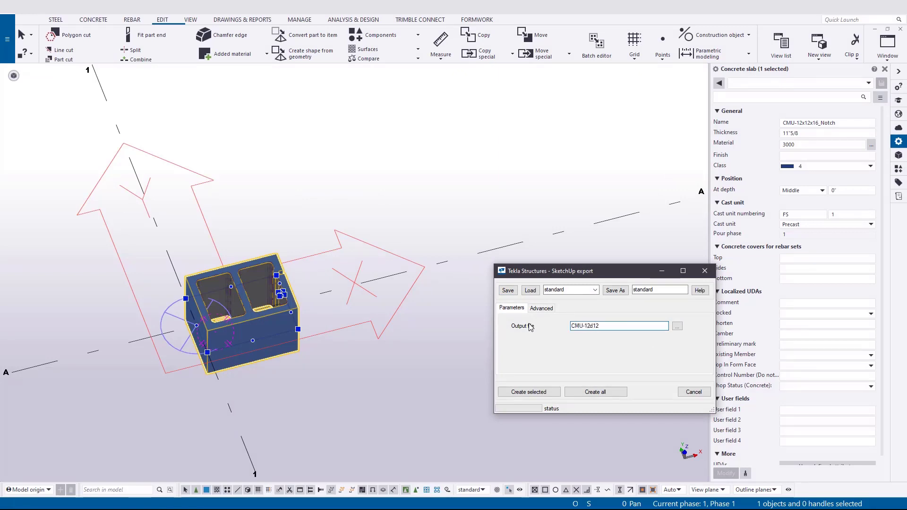
text(x16_Notch)
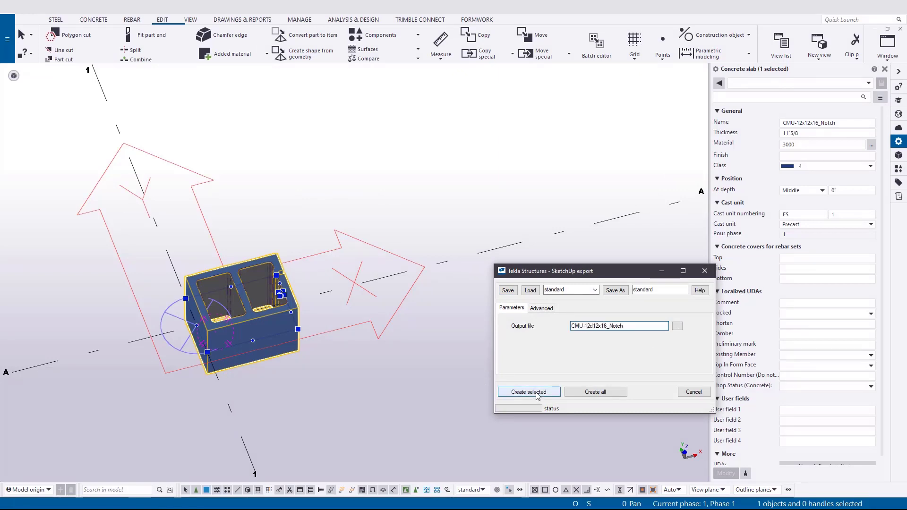
click(537, 395)
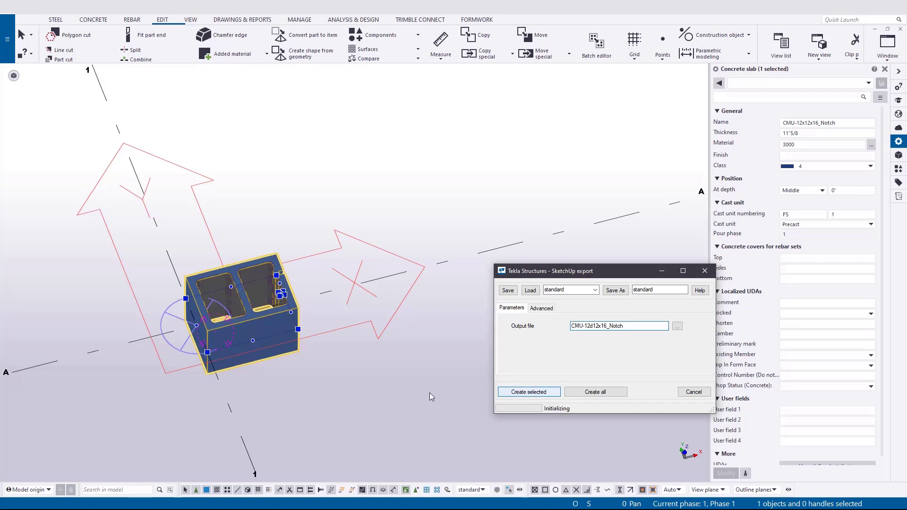
click(704, 271)
Import CMU-12d12x16_Notch.skp into the shape catalog as a new shape definition
click(7, 39)
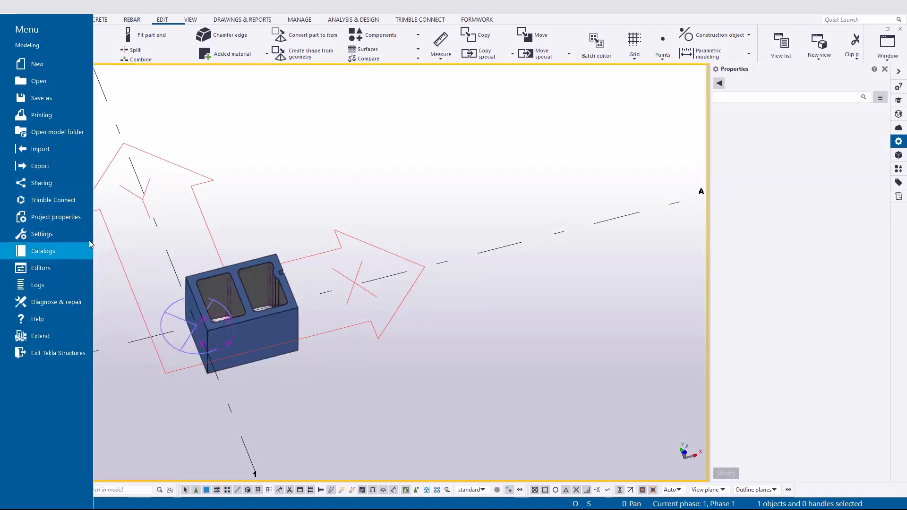
click(74, 250)
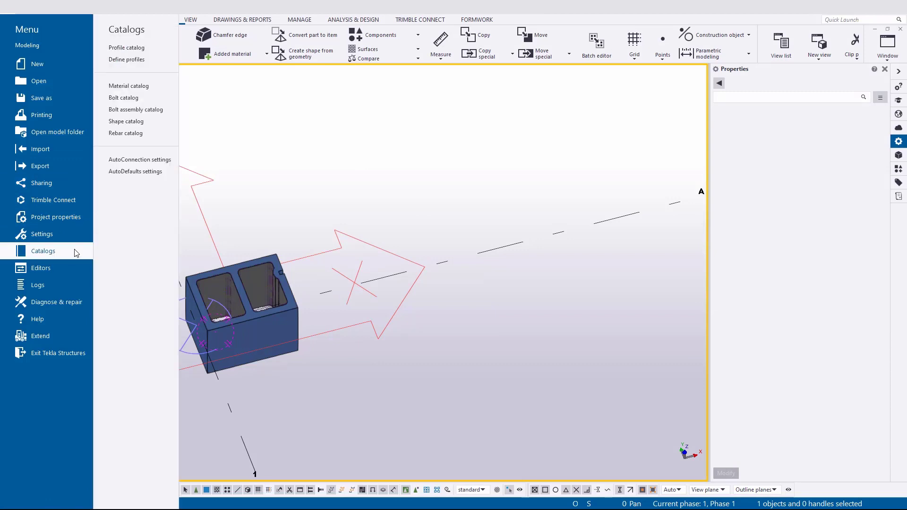
click(159, 125)
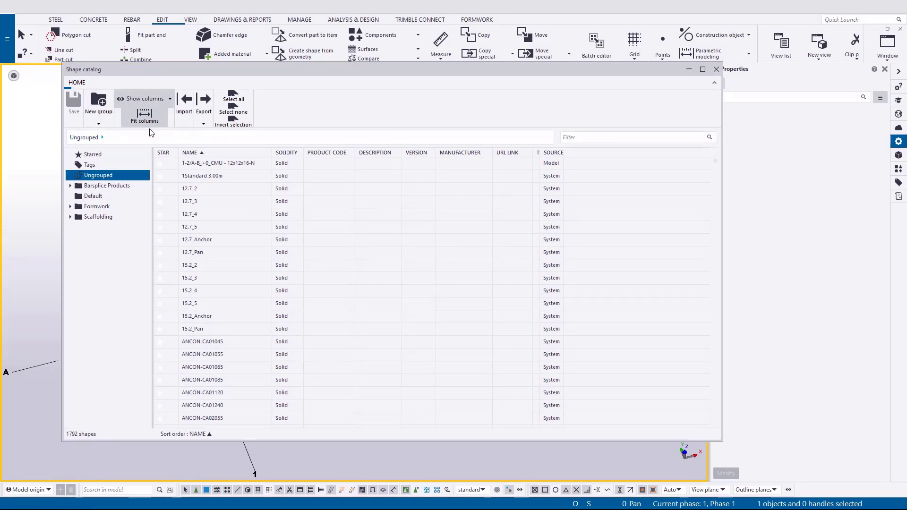
click(184, 102)
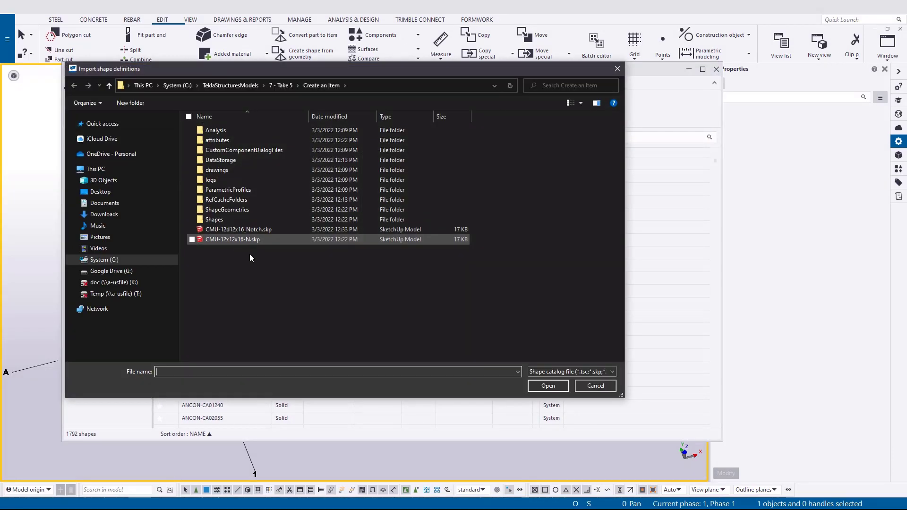
click(200, 233)
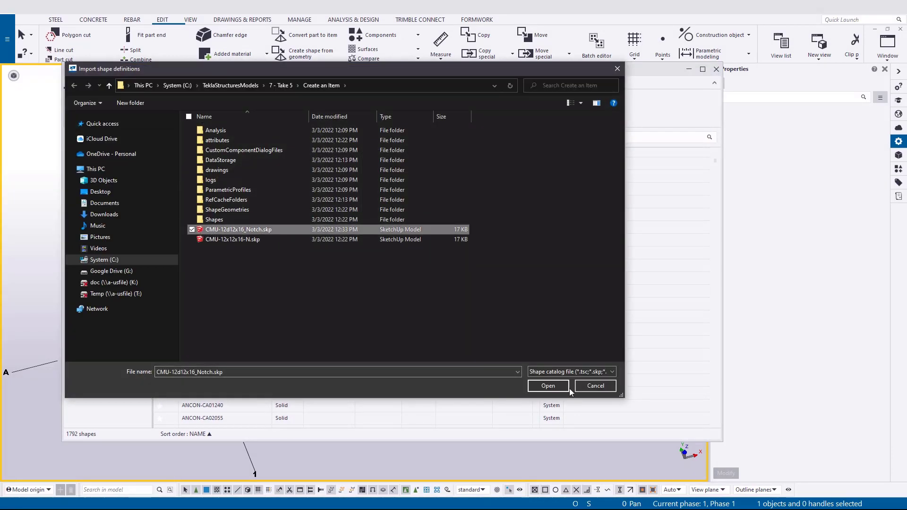
click(548, 385)
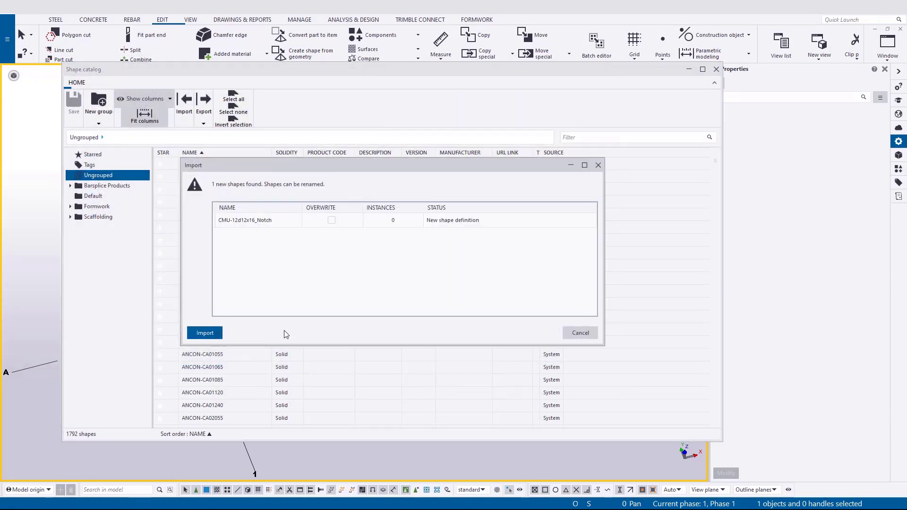
click(204, 333)
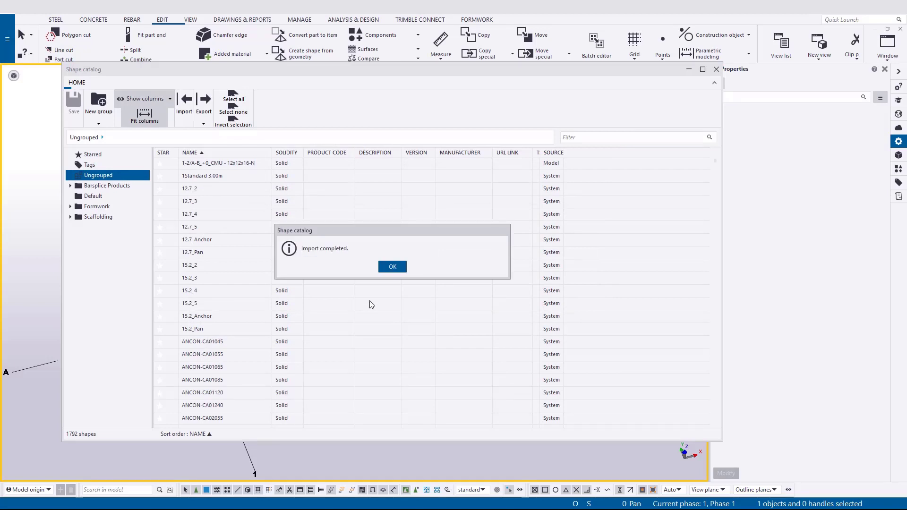
Close the shape catalog and save the changes made by the shape import
click(395, 271)
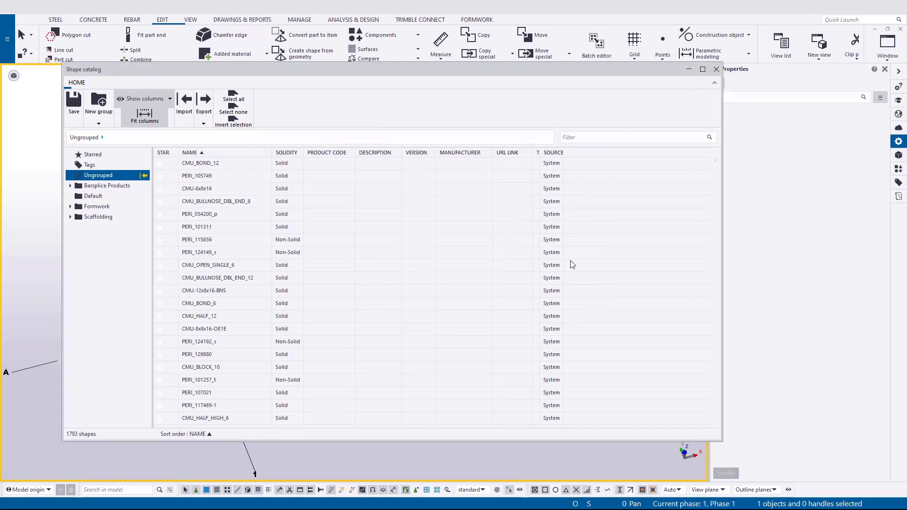
click(715, 69)
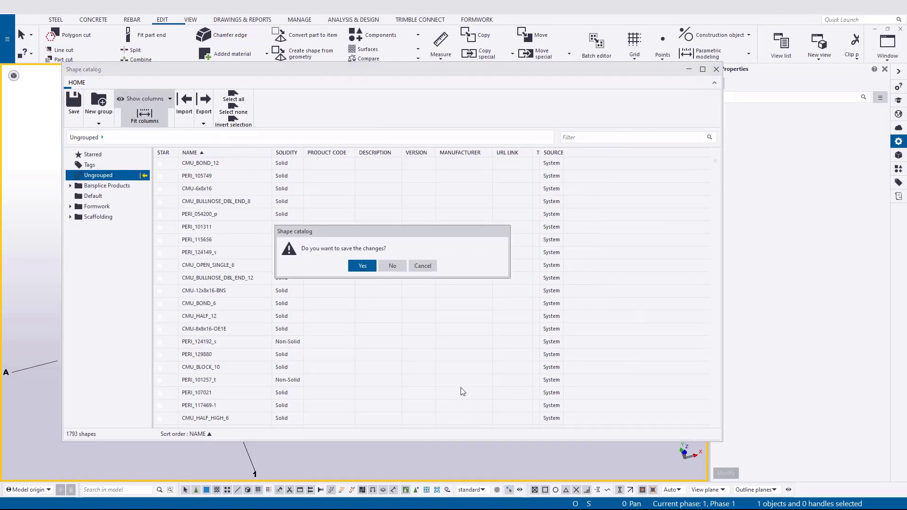
click(372, 269)
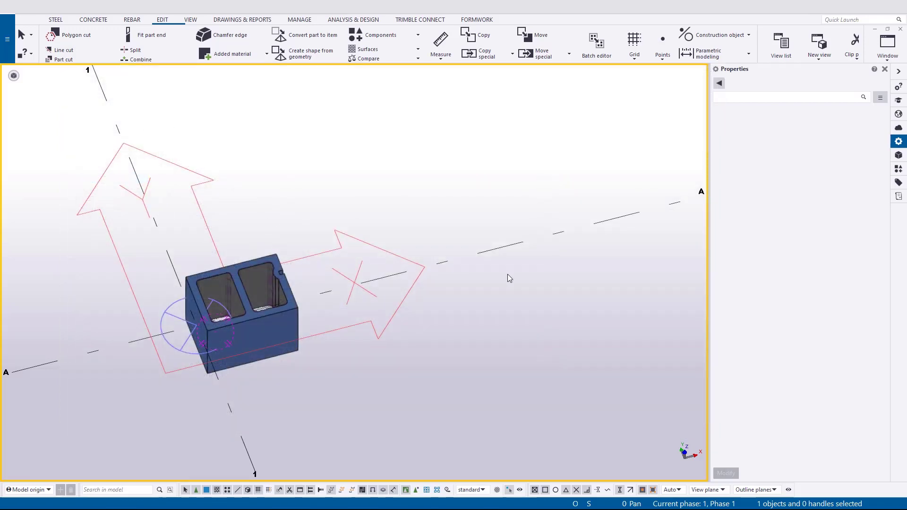
Start the CMU Wall component and set its regular block shape to CMU-12d12x16_Notch, filtering the shape list by CMU-12d
click(898, 168)
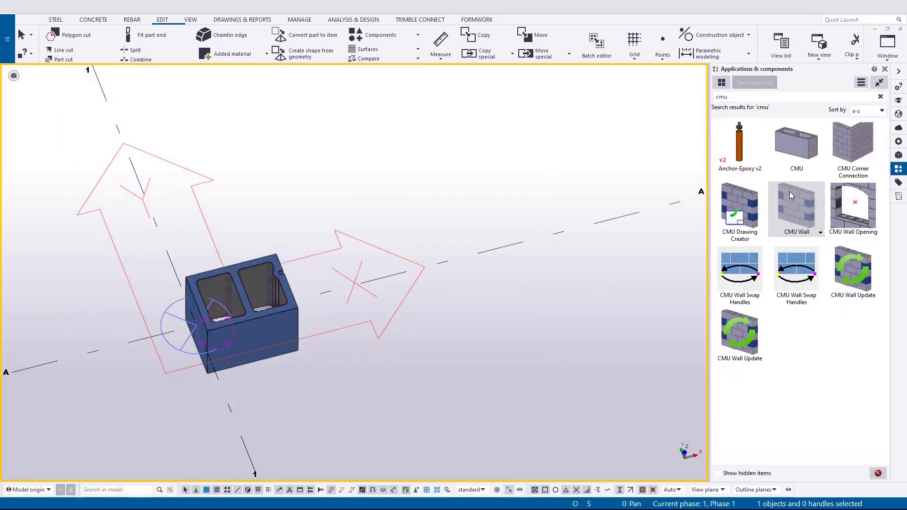
right_click(505, 307)
click(555, 320)
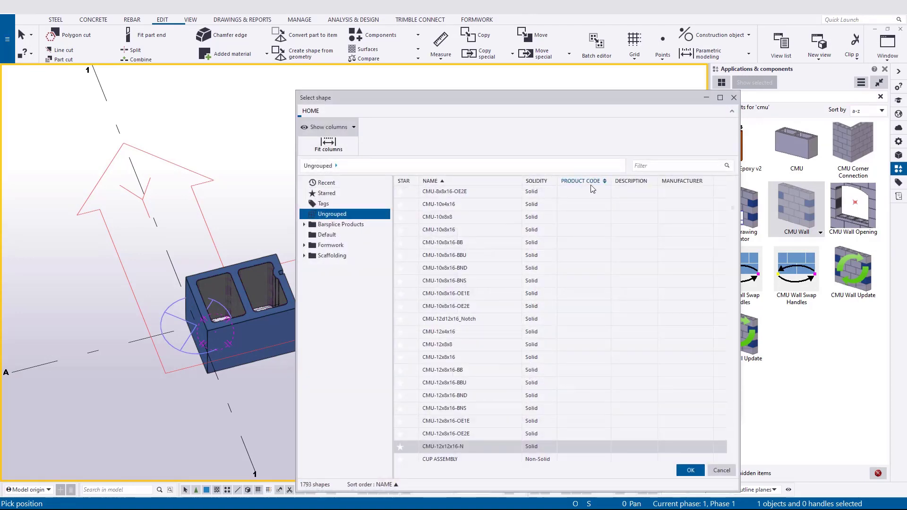
click(644, 165)
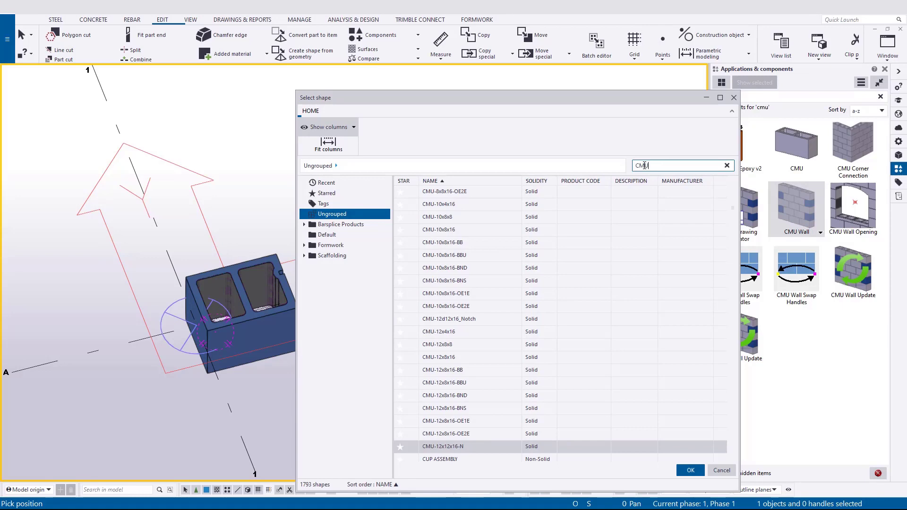
text(CMU-12d)
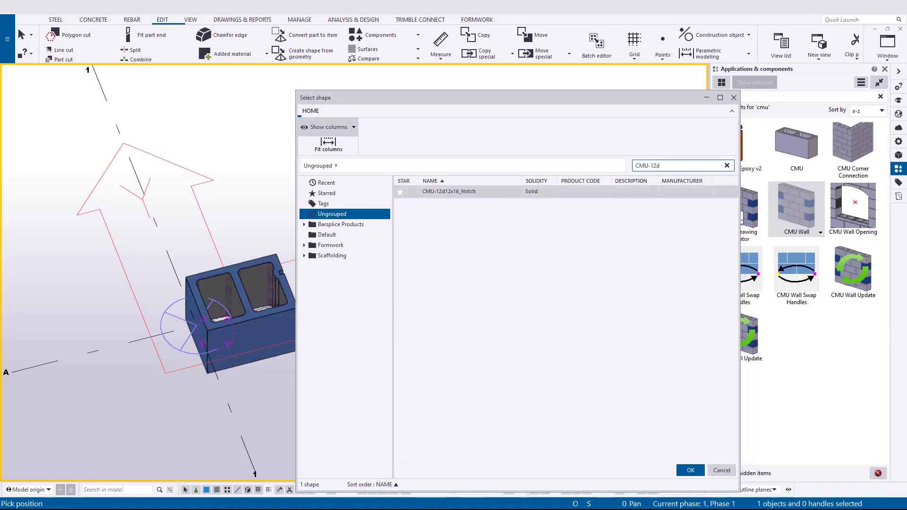
click(689, 470)
Set the wall height to 3'-0", choose the end condition without half blocks at either end, and apply the settings
click(336, 271)
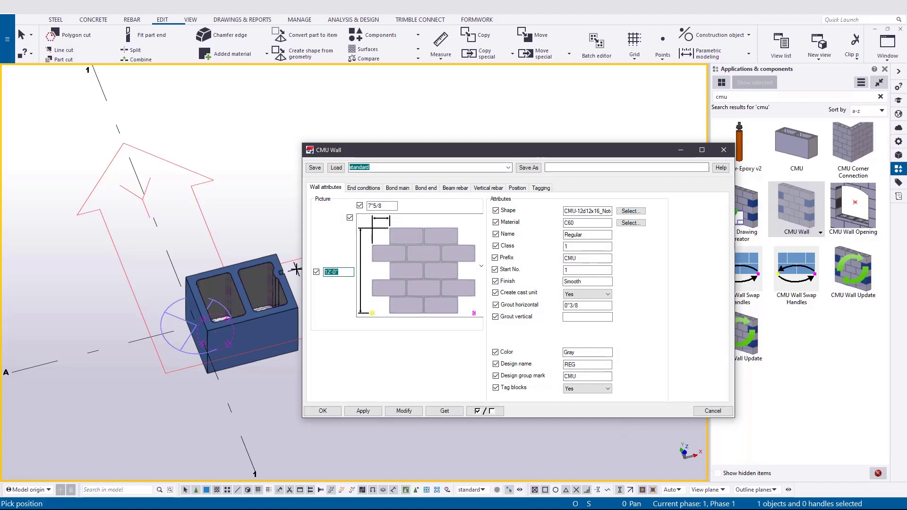
text(36)
click(519, 375)
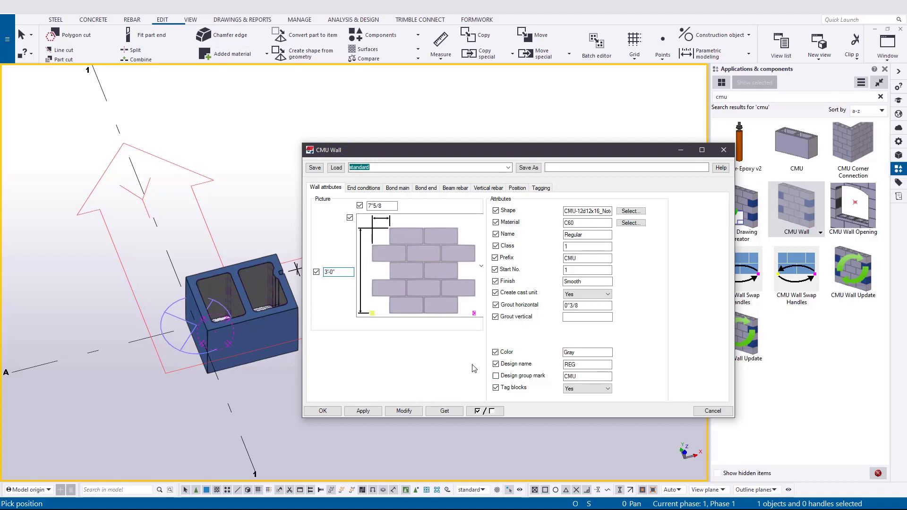
click(363, 187)
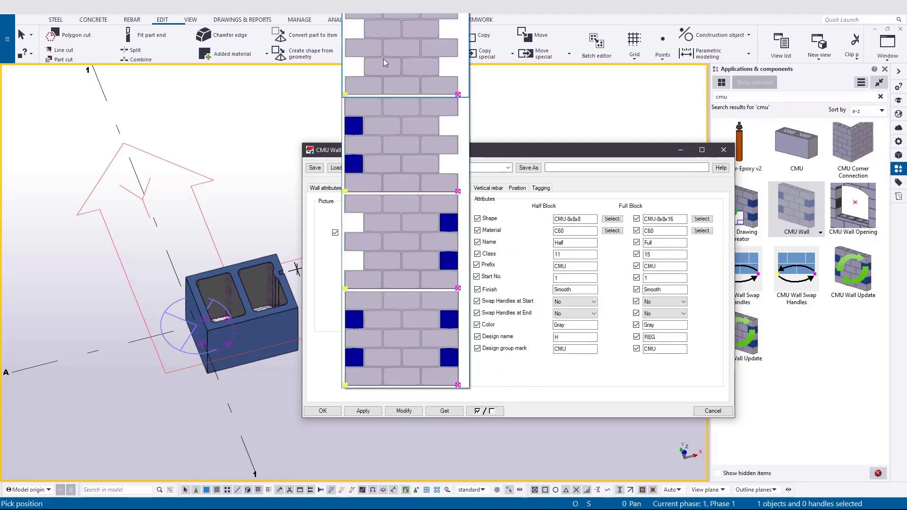
click(364, 411)
Place a short CMU wall between two points along grid line A, beside the single block, and end the command
scroll(111, 283, down, 5)
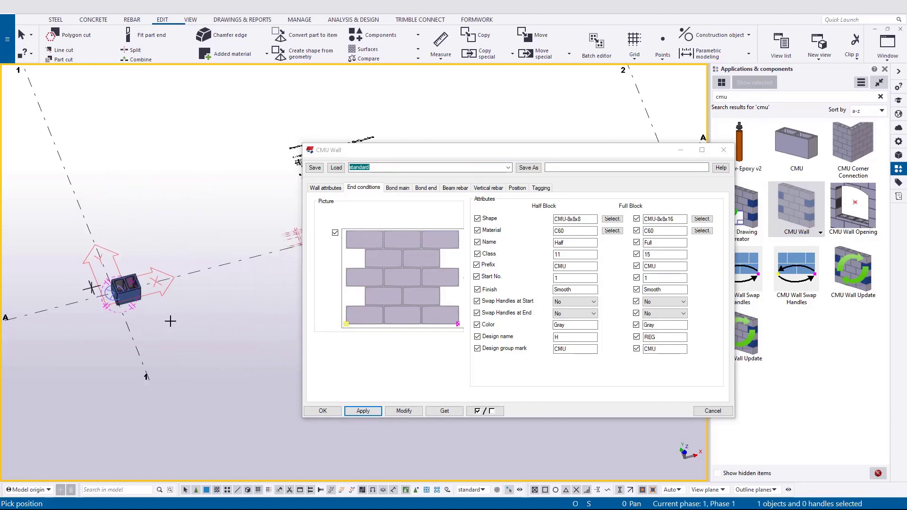
middle_drag(202, 340, 156, 381)
click(325, 189)
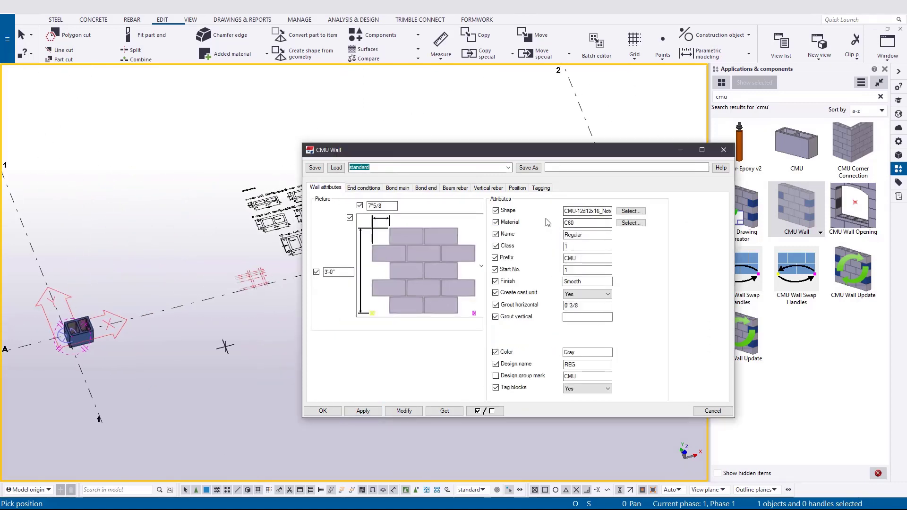
click(160, 310)
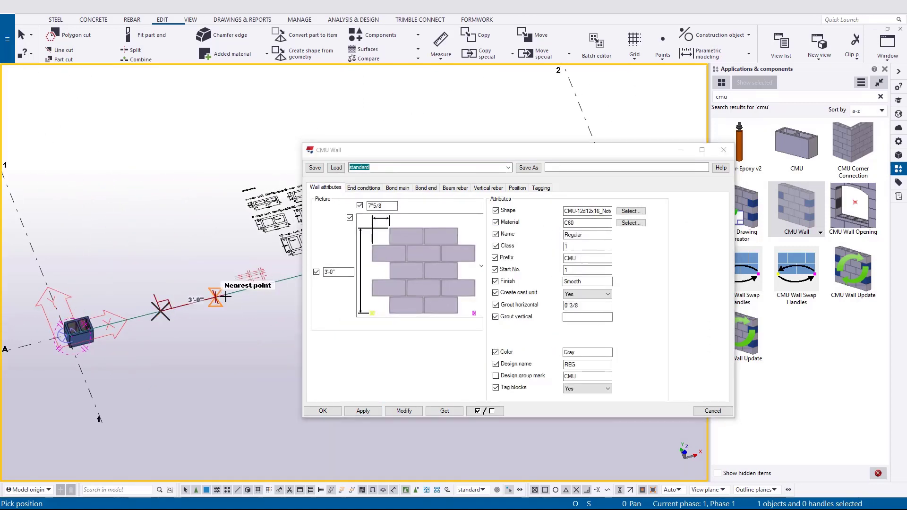
click(227, 295)
right_click(234, 350)
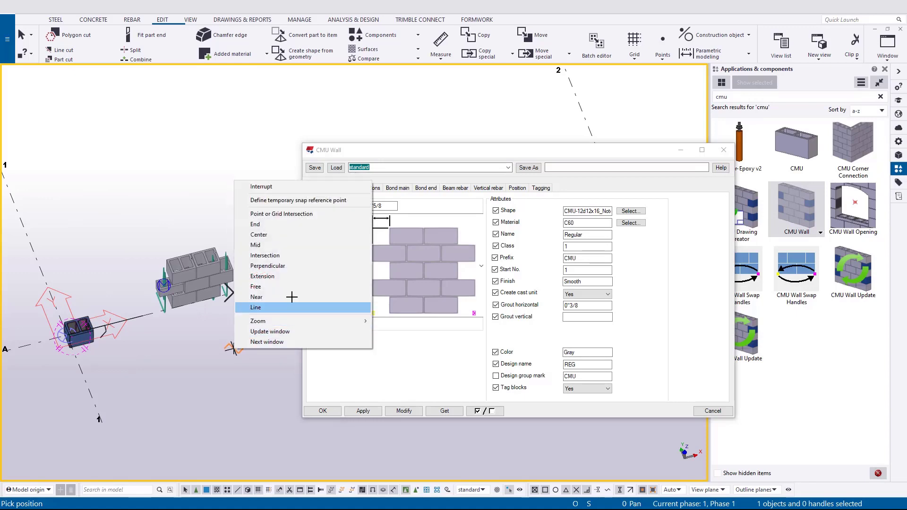
click(285, 187)
Set the full-block shape of the end conditions and bond ends to CMU-12d12x16_Notch, modify the wall, and inspect its notched blocks from above
scroll(177, 272, up, 5)
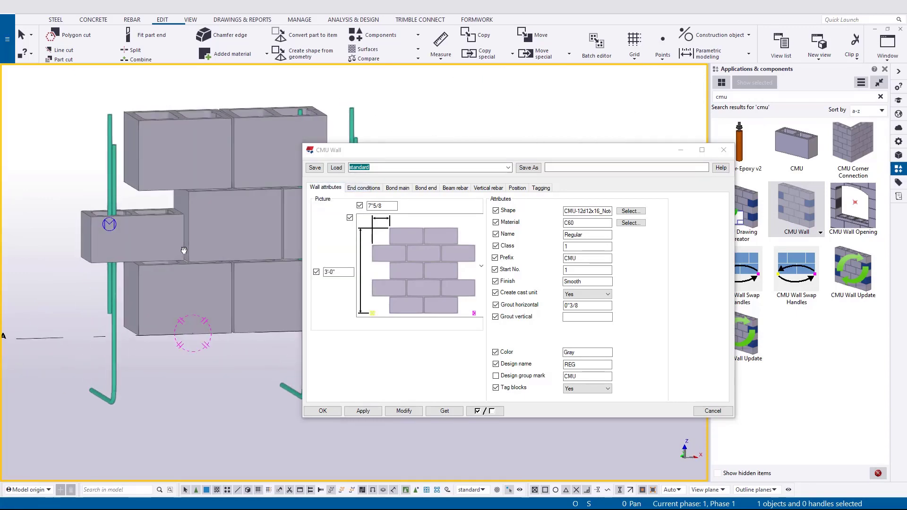
middle_drag(184, 251, 184, 245)
scroll(184, 246, down, 2)
middle_drag(207, 284, 157, 303)
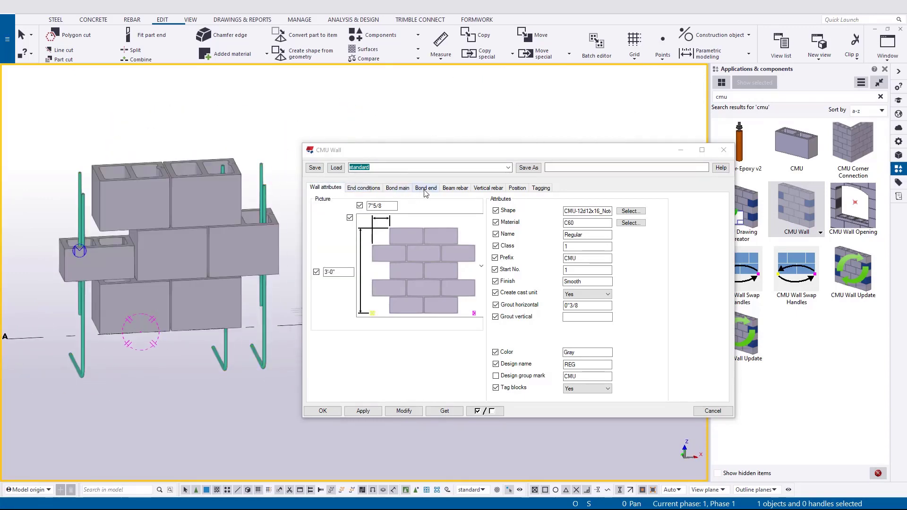
click(582, 211)
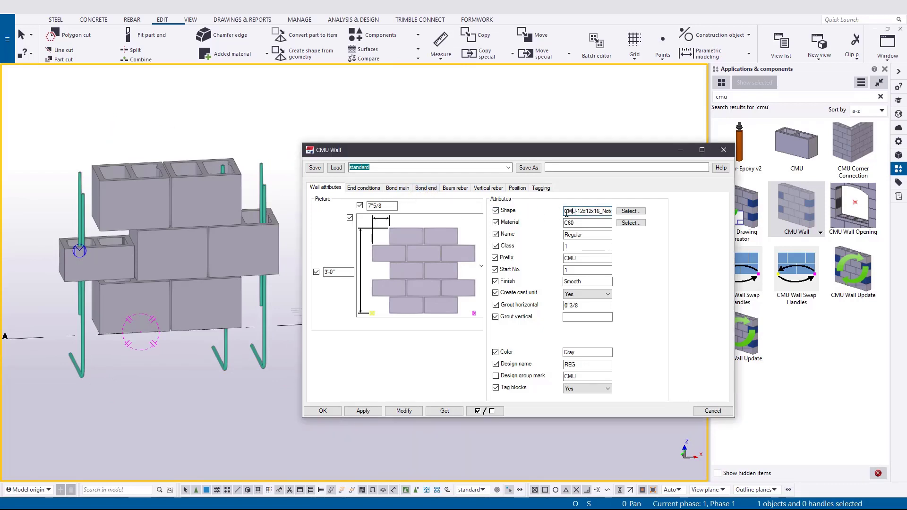
double_click(582, 211)
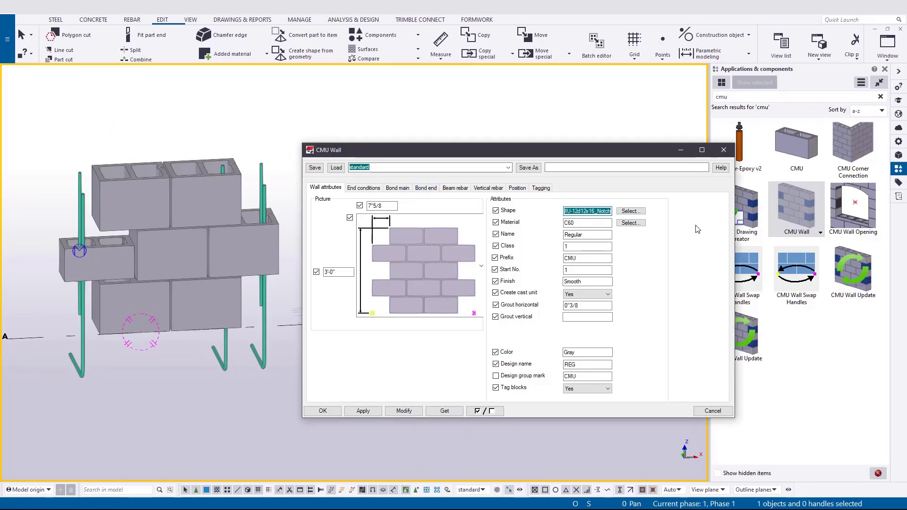
click(364, 188)
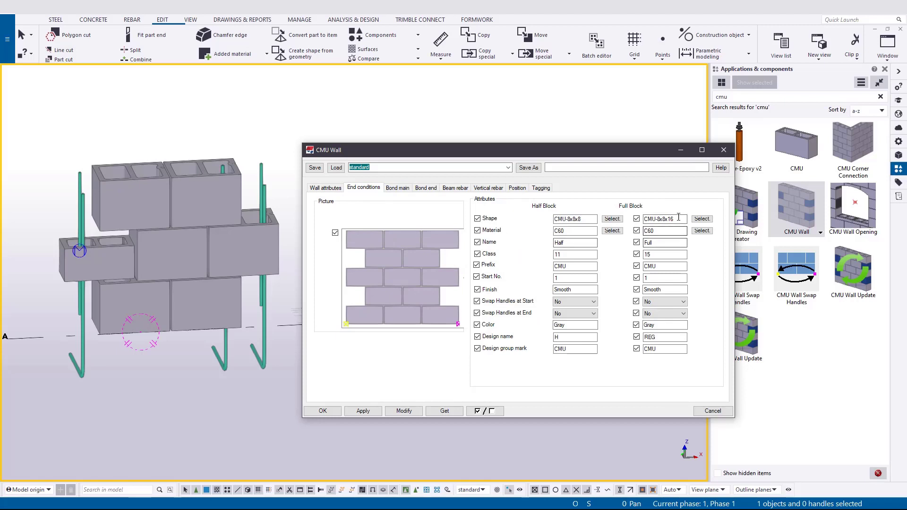
click(398, 189)
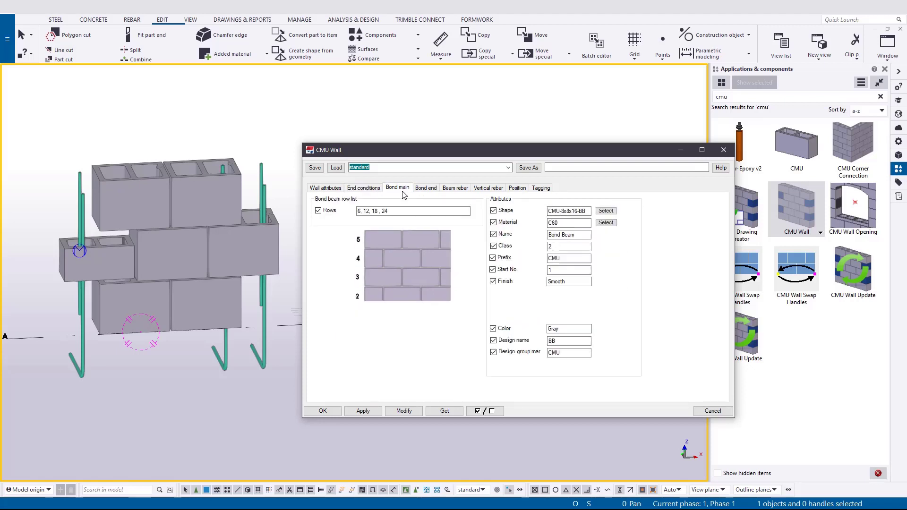
click(427, 188)
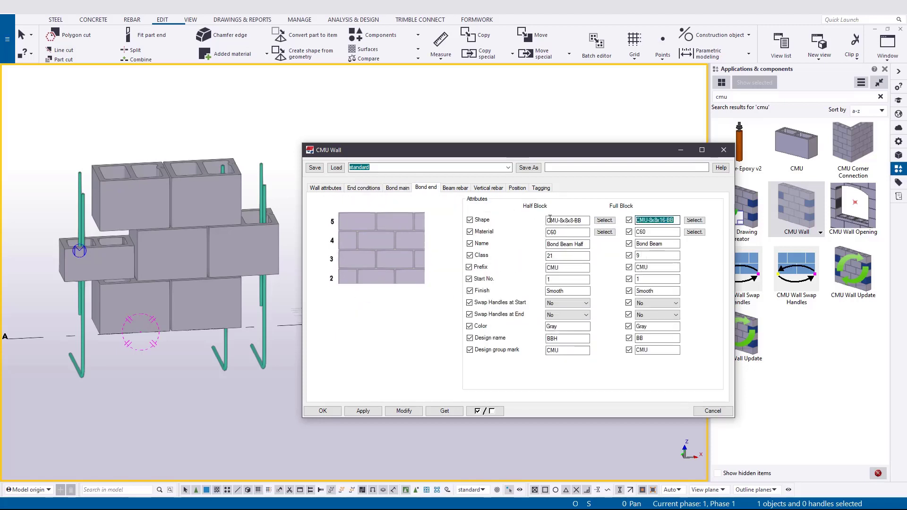
click(398, 412)
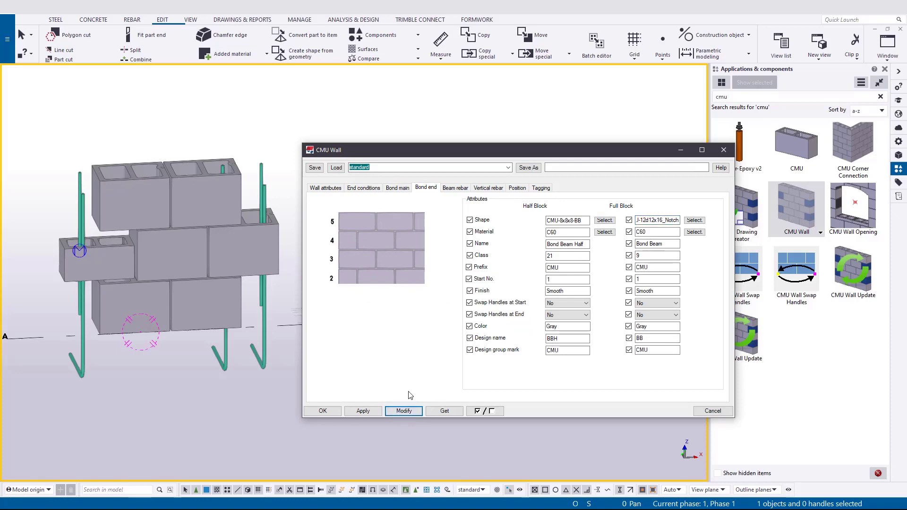
click(260, 310)
click(178, 376)
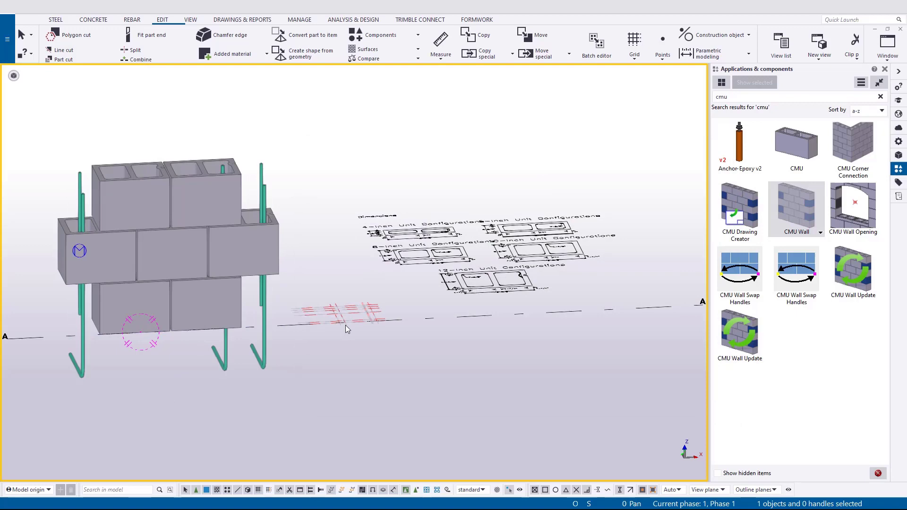
ctrl+middle_drag(345, 324, 304, 349)
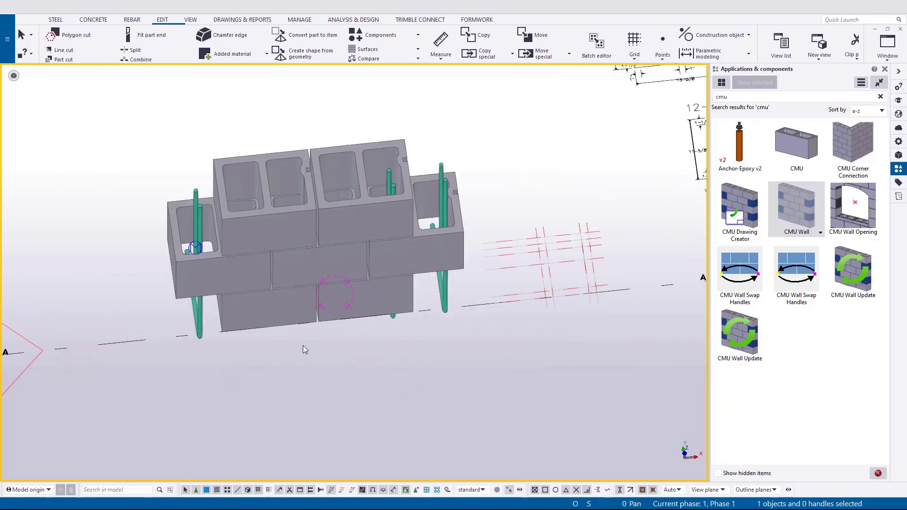